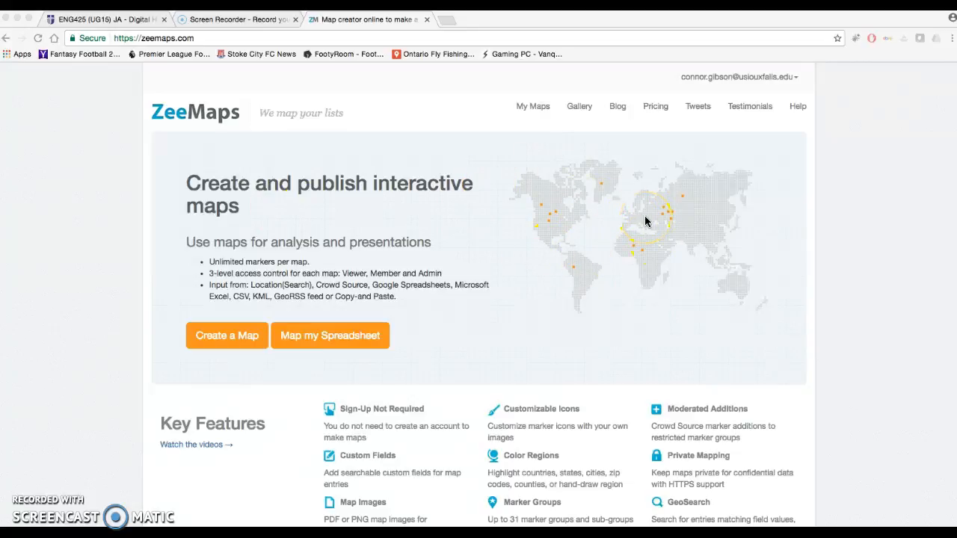
Review the key features listed on the ZeeMaps home page
{"action": "scroll", "coordinate": [243, 402], "scroll_direction": "down", "scroll_amount": 3}
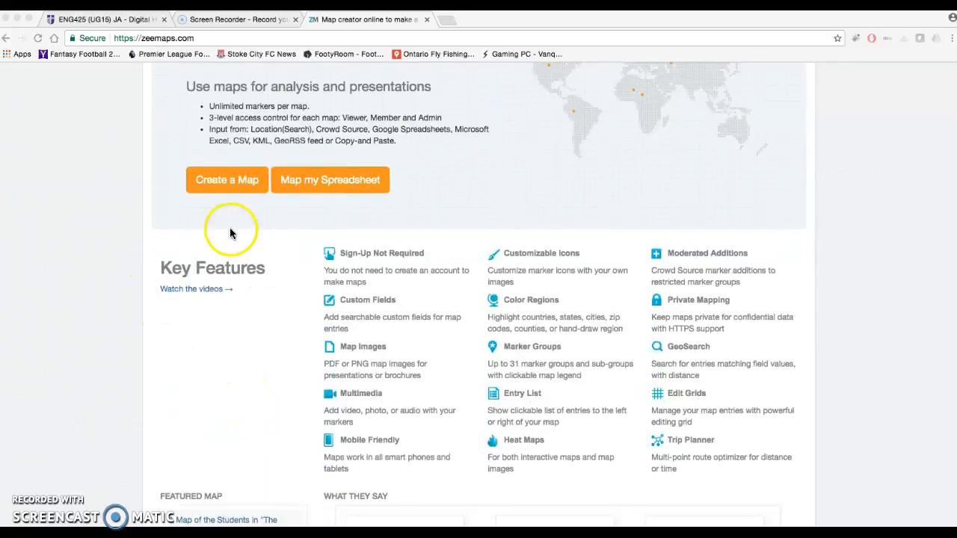
{"action": "scroll", "coordinate": [192, 218], "scroll_direction": "up", "scroll_amount": 2}
{"action": "scroll", "coordinate": [192, 223], "scroll_direction": "down", "scroll_amount": 2}
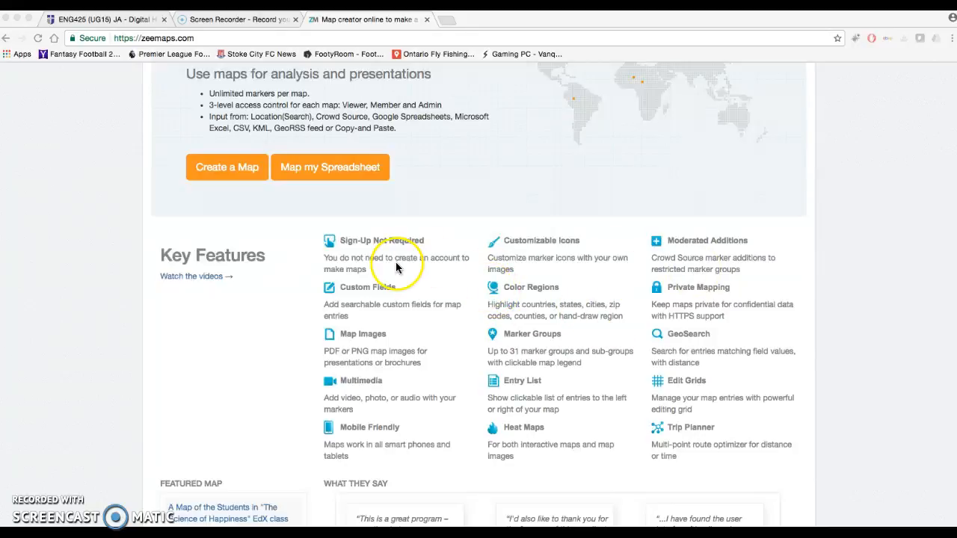
{"action": "scroll", "coordinate": [396, 268], "scroll_direction": "down", "scroll_amount": 1}
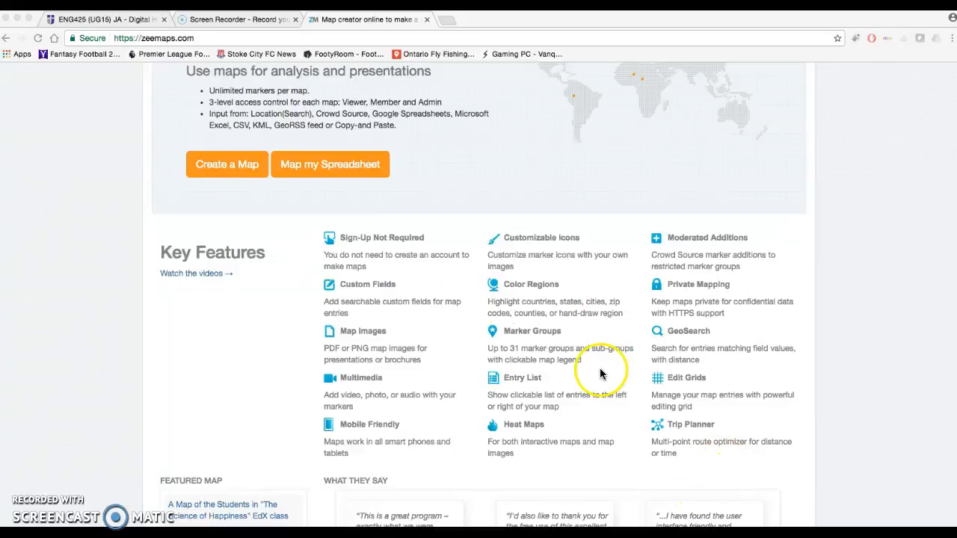
{"action": "scroll", "coordinate": [506, 166], "scroll_direction": "up", "scroll_amount": 5}
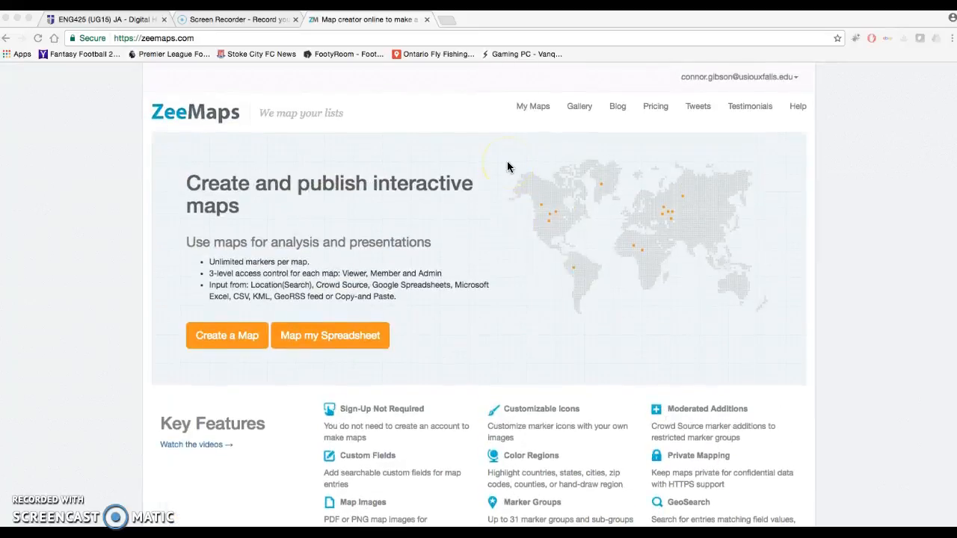
Open the My Life map from the list of owned maps
{"action": "left_click", "coordinate": [528, 107]}
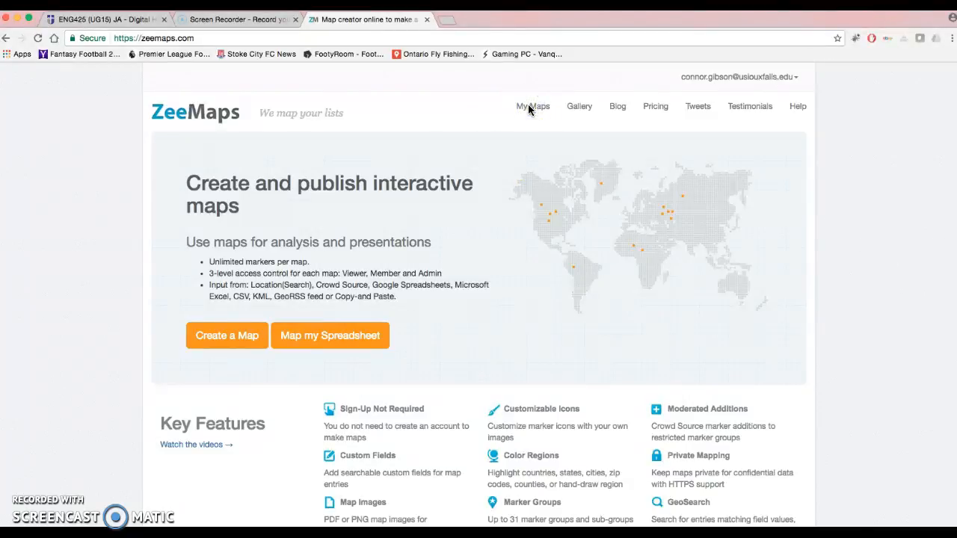
{"action": "left_click", "coordinate": [528, 107]}
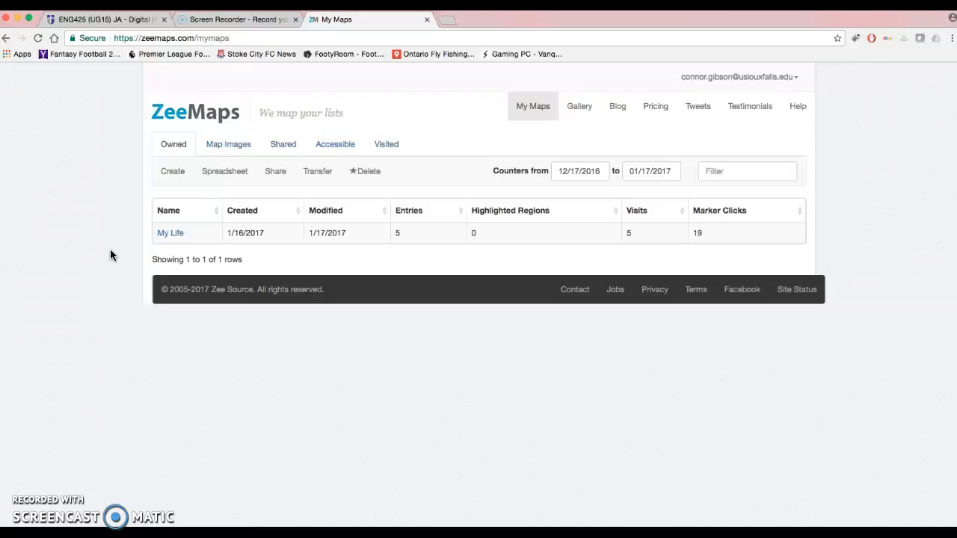
{"action": "left_click", "coordinate": [169, 235]}
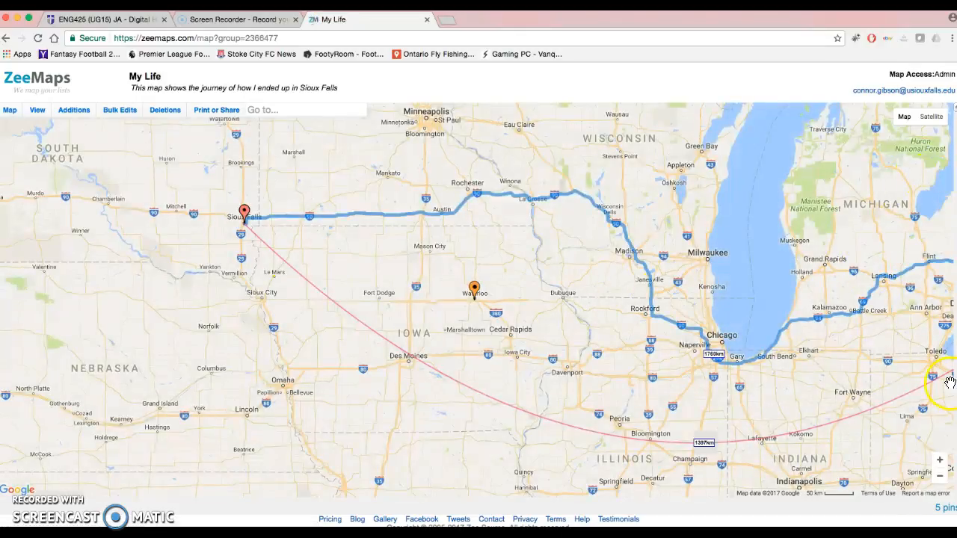
Examine the full route between Sioux Falls and Toronto and the markers clustered around Toronto
{"action": "left_click", "coordinate": [941, 478]}
{"action": "left_click", "coordinate": [941, 478]}
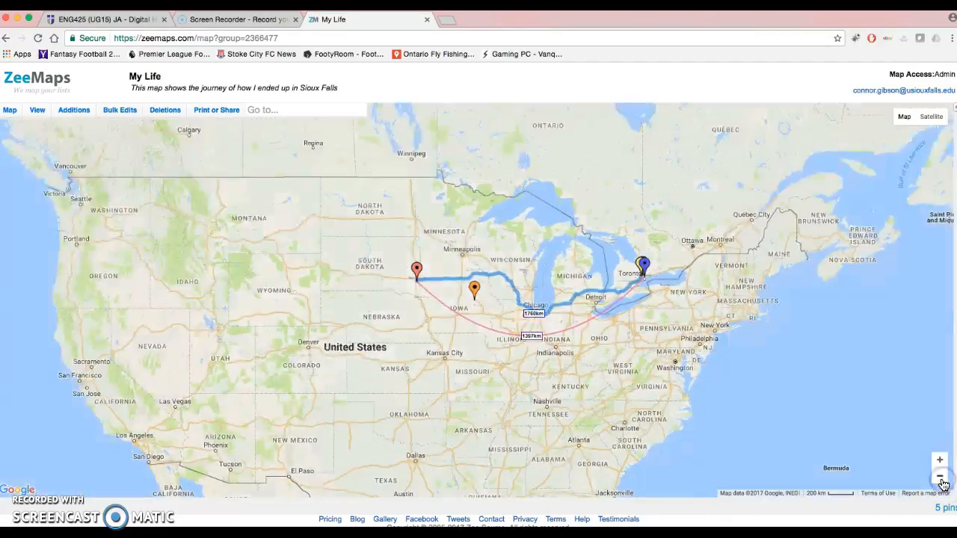
{"action": "left_click", "coordinate": [941, 478]}
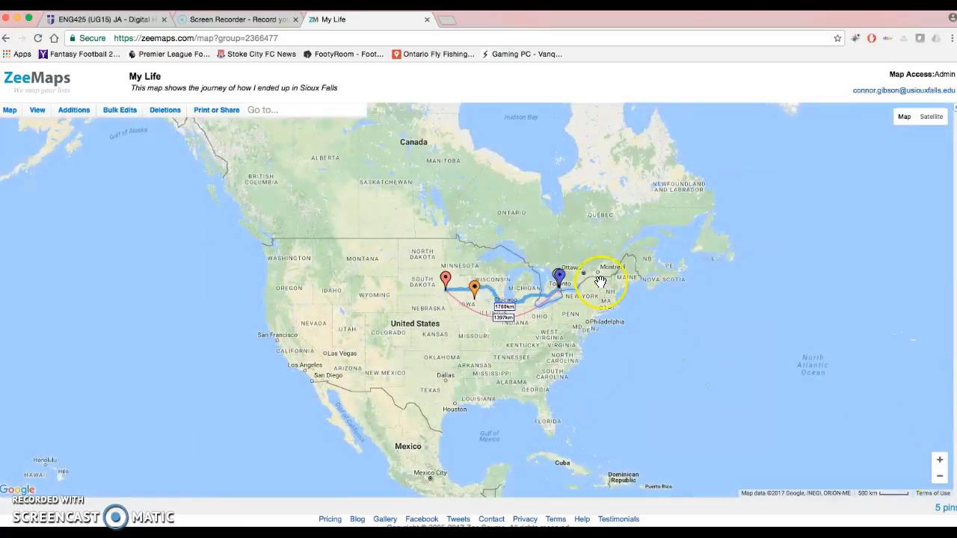
{"action": "left_click", "coordinate": [940, 462]}
{"action": "left_click", "coordinate": [940, 462]}
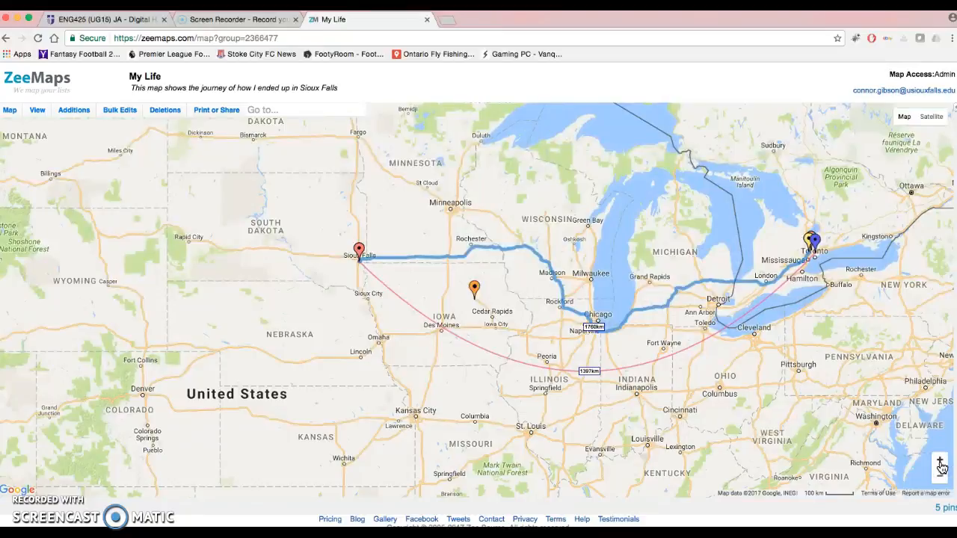
{"action": "left_click_drag", "start_coordinate": [822, 369], "coordinate": [701, 420]}
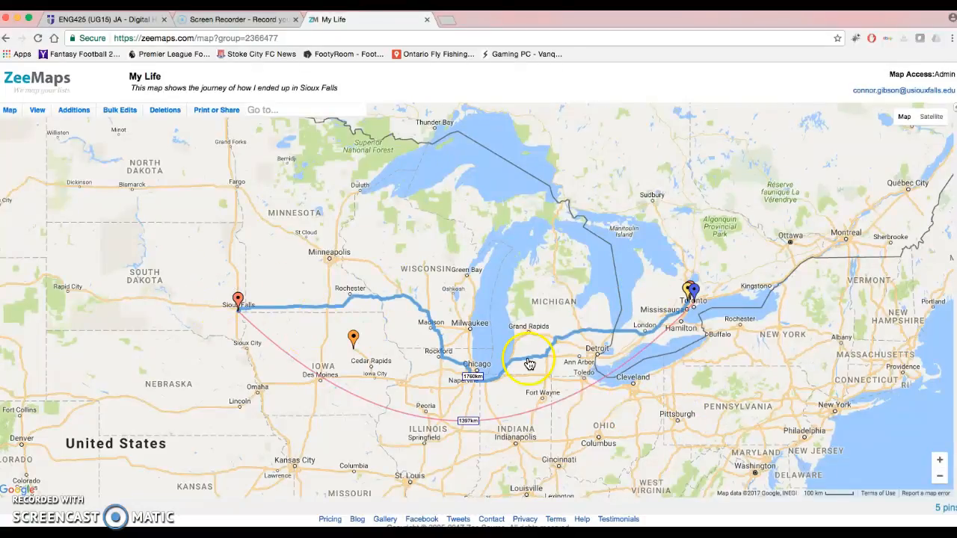
{"action": "left_click", "coordinate": [939, 460]}
{"action": "left_click", "coordinate": [940, 459]}
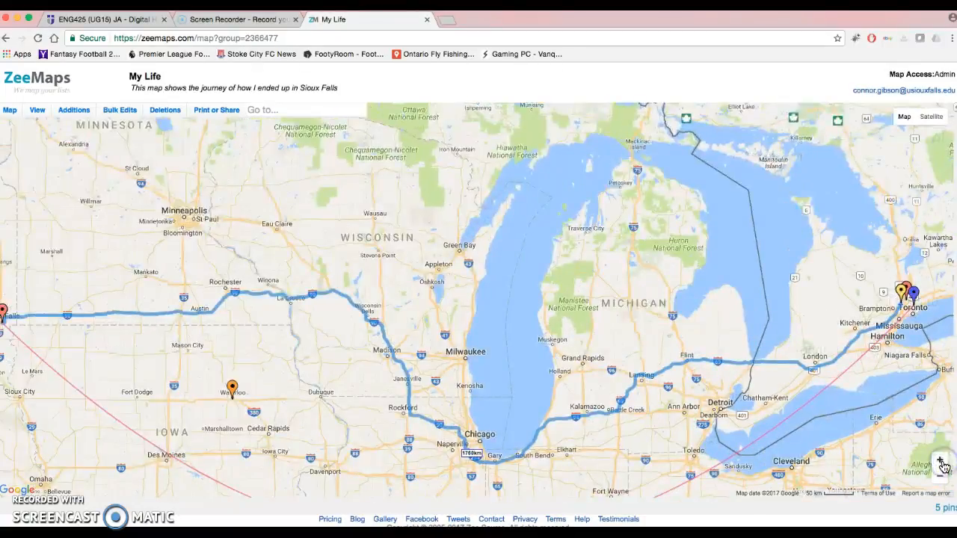
{"action": "left_click", "coordinate": [940, 459]}
{"action": "left_click_drag", "start_coordinate": [785, 391], "coordinate": [470, 330]}
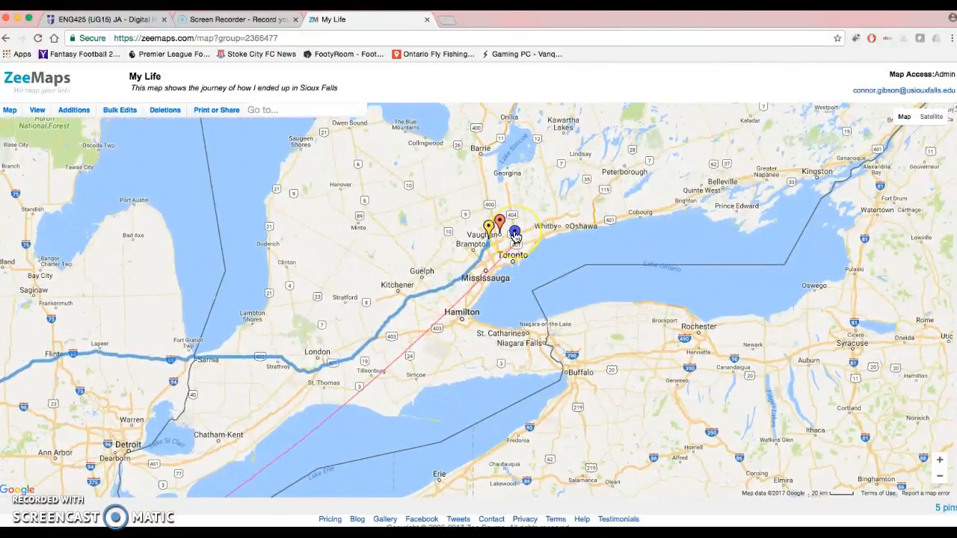
{"action": "left_click", "coordinate": [515, 237]}
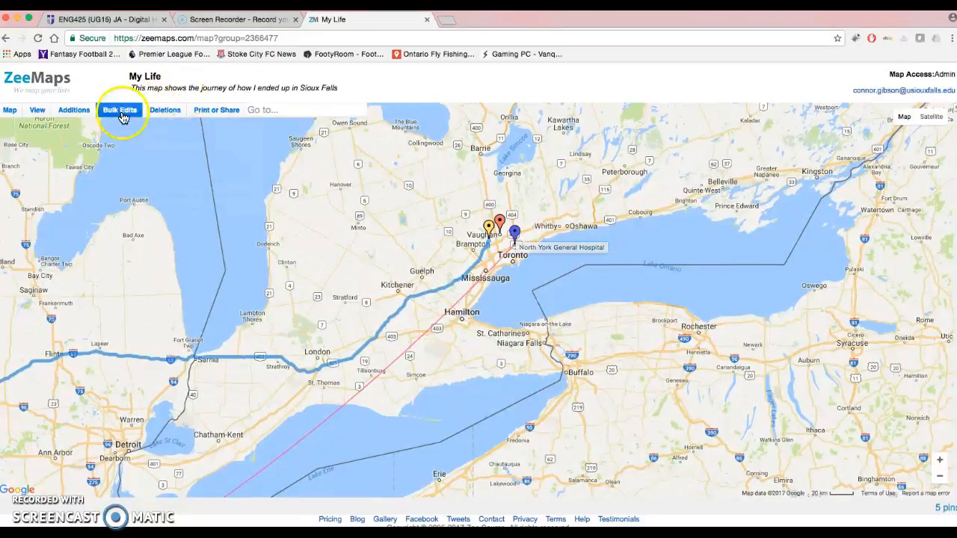
Open a detailed marker entry form and move it clear of the Toronto markers for a closer look
{"action": "left_click", "coordinate": [78, 112]}
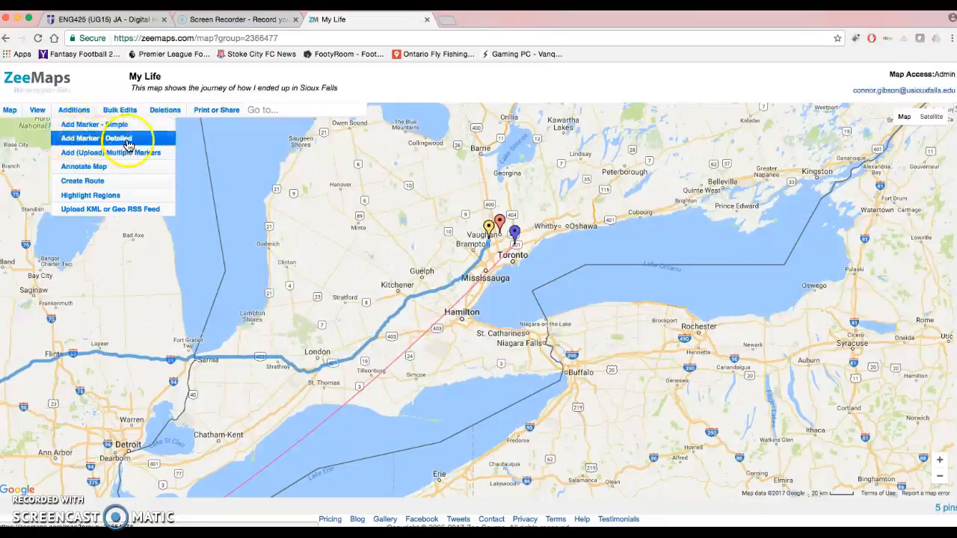
{"action": "mouse_move", "coordinate": [113, 153]}
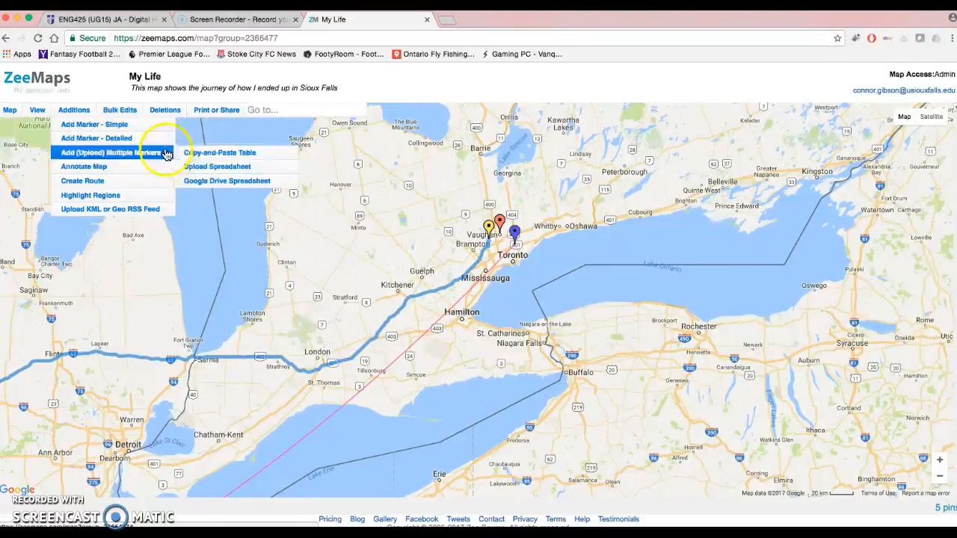
{"action": "left_click", "coordinate": [92, 141]}
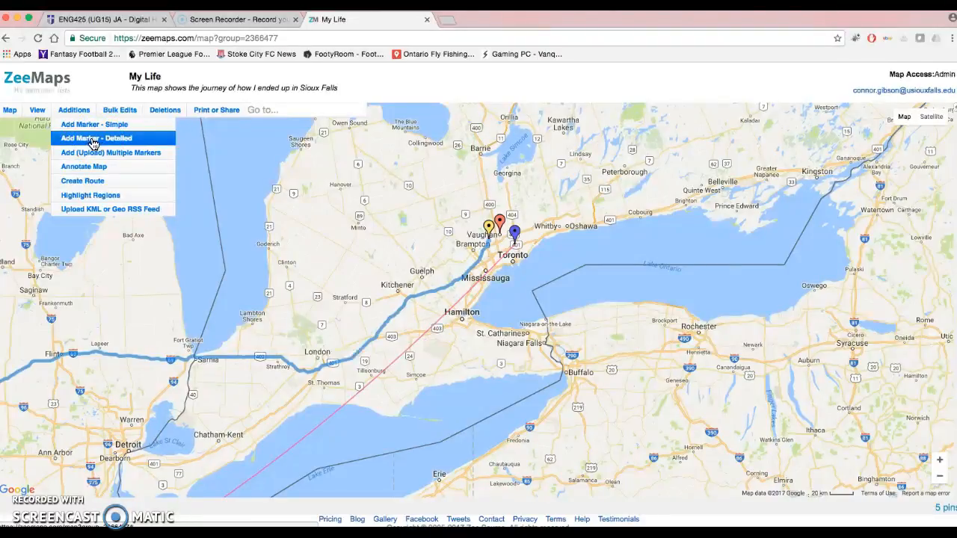
{"action": "left_click", "coordinate": [92, 139]}
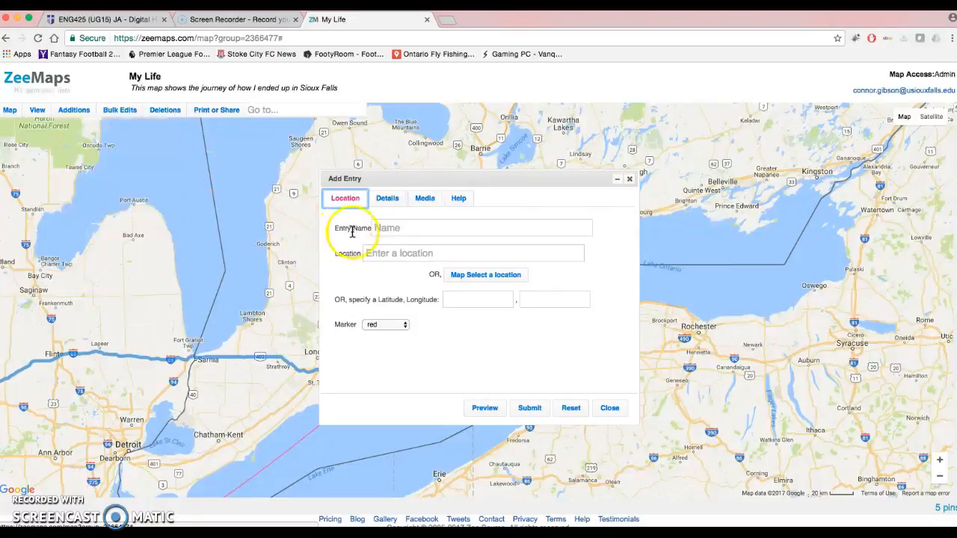
{"action": "left_click", "coordinate": [403, 228]}
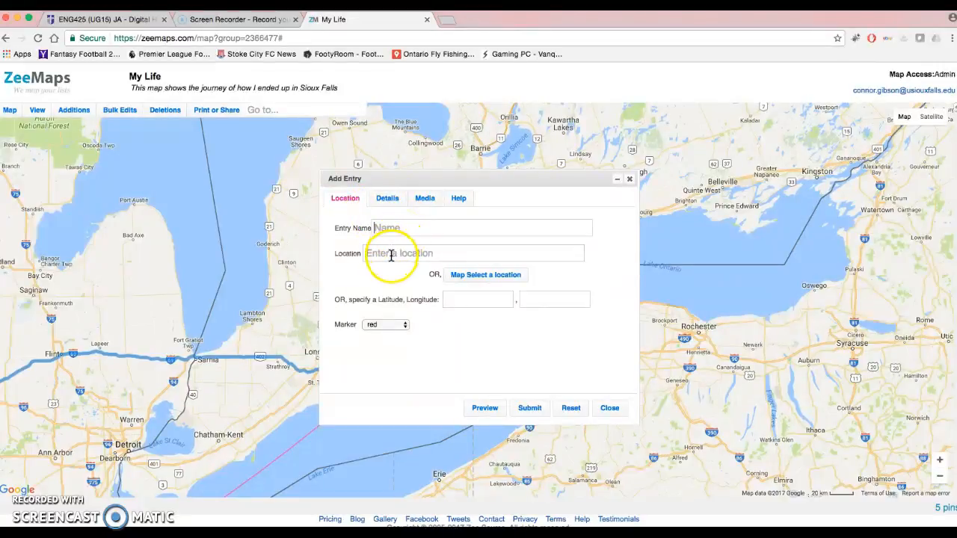
{"action": "left_click_drag", "start_coordinate": [439, 183], "coordinate": [251, 250]}
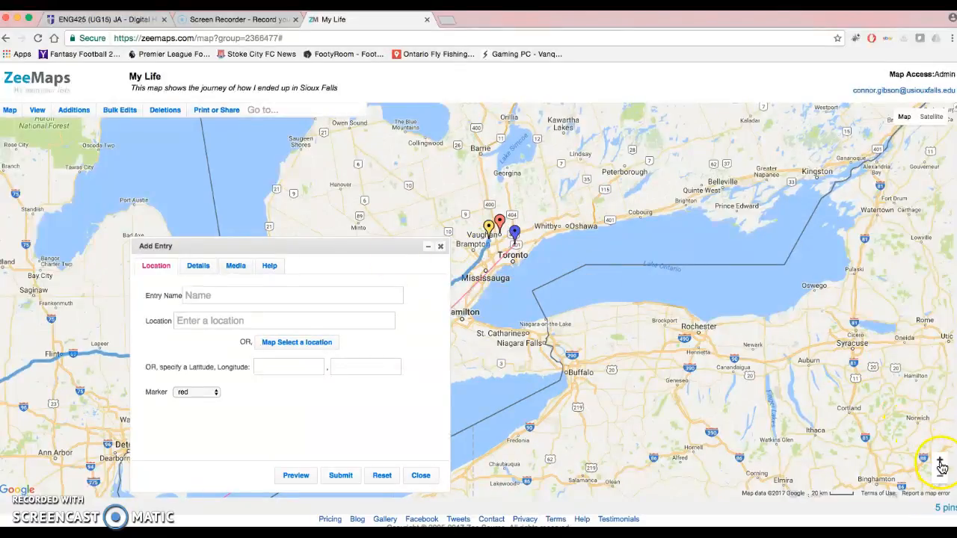
{"action": "left_click", "coordinate": [940, 460]}
{"action": "left_click", "coordinate": [939, 460]}
{"action": "left_click_drag", "start_coordinate": [737, 224], "coordinate": [675, 326]}
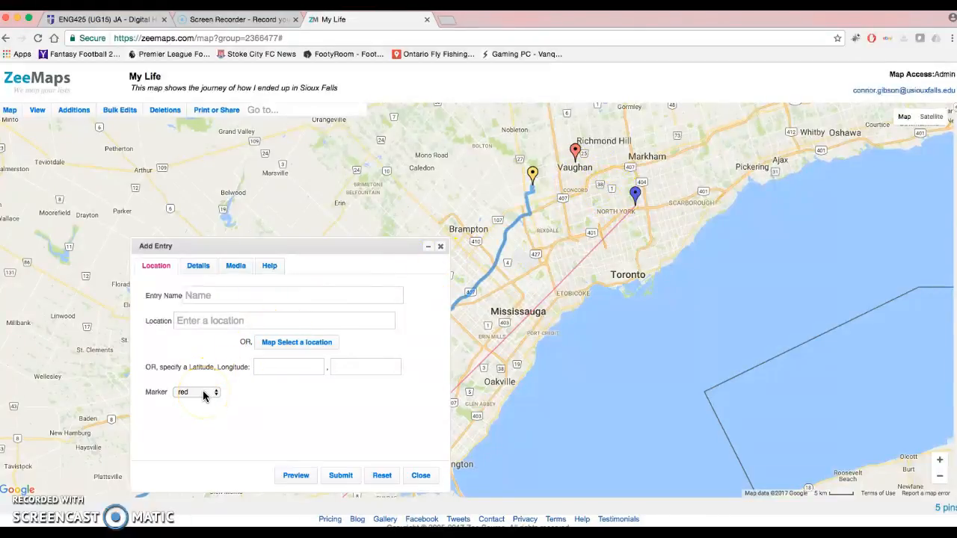
Review the new entry's details and media fields, and close the form without submitting it
{"action": "left_click", "coordinate": [197, 266]}
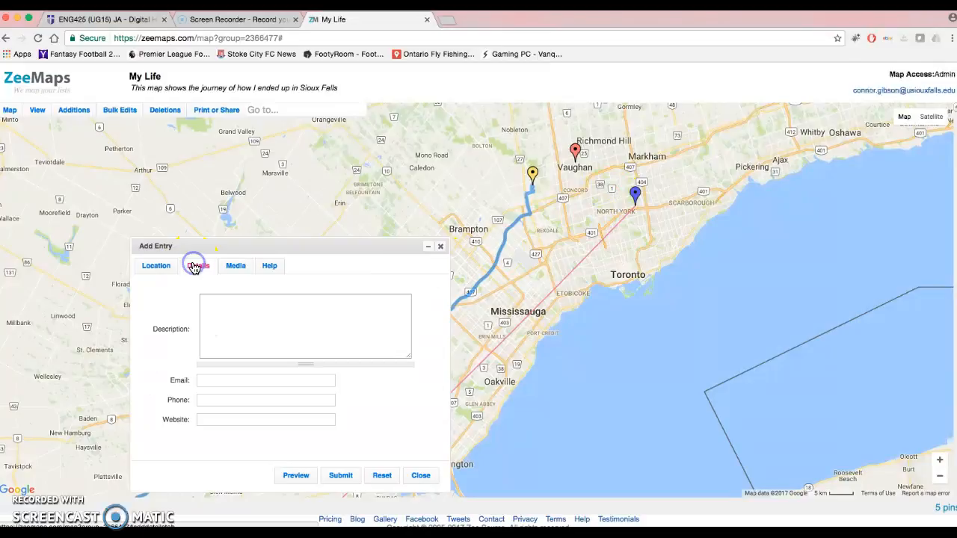
{"action": "left_click", "coordinate": [210, 316]}
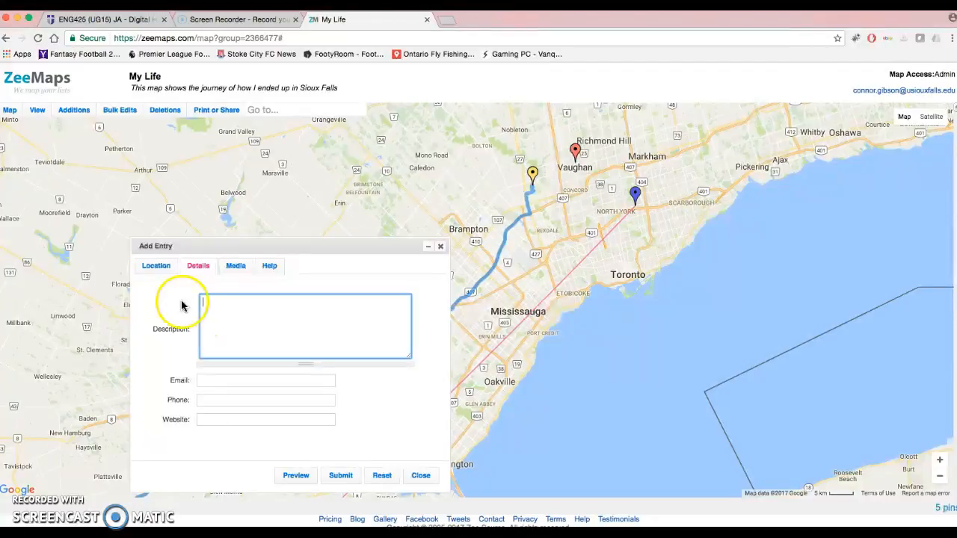
{"action": "left_click", "coordinate": [233, 266]}
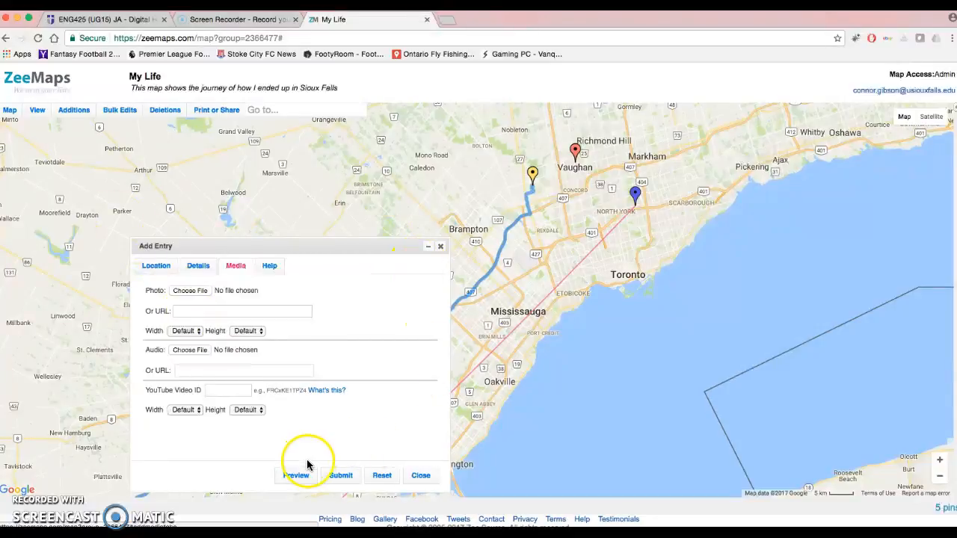
{"action": "left_click", "coordinate": [421, 476]}
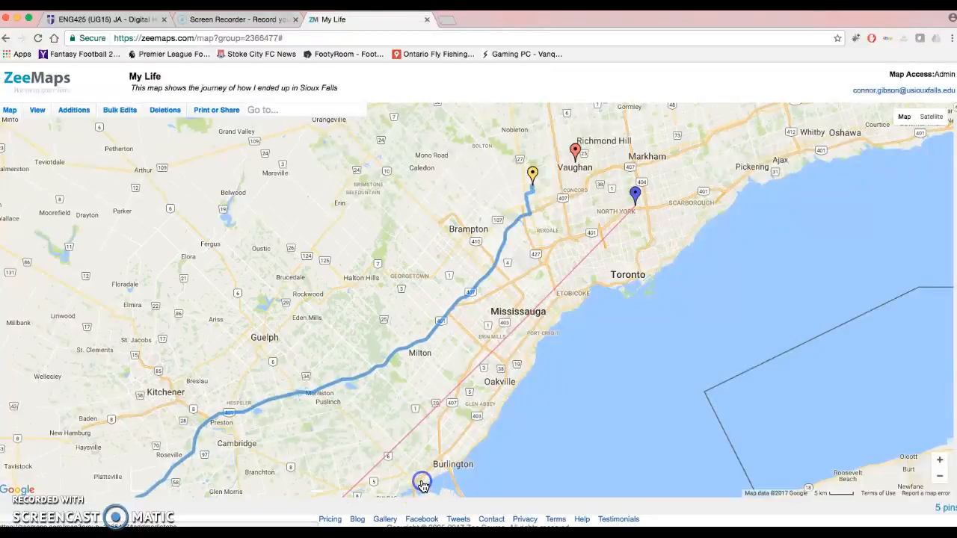
View the North York General Hospital marker's description and enlarged photo, and close both
{"action": "left_click", "coordinate": [636, 195]}
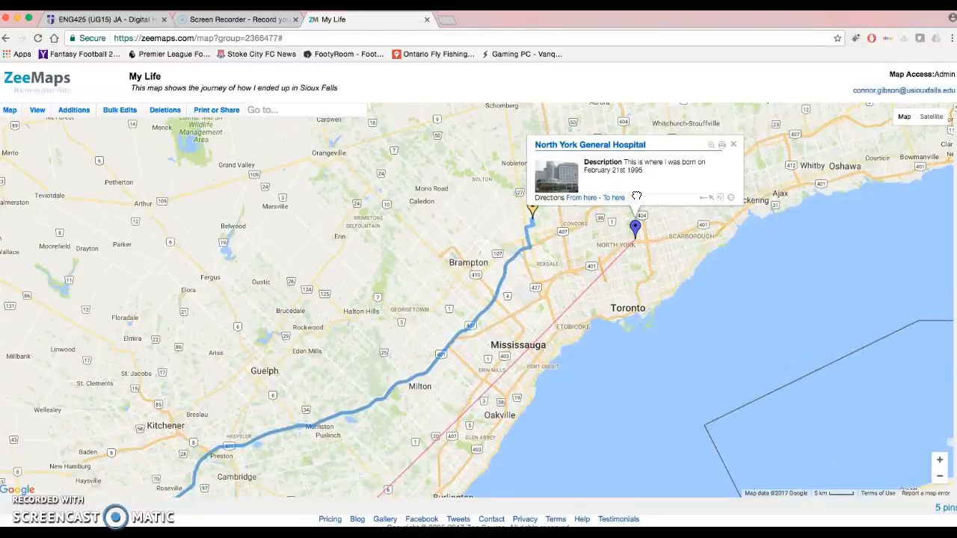
{"action": "left_click", "coordinate": [553, 174]}
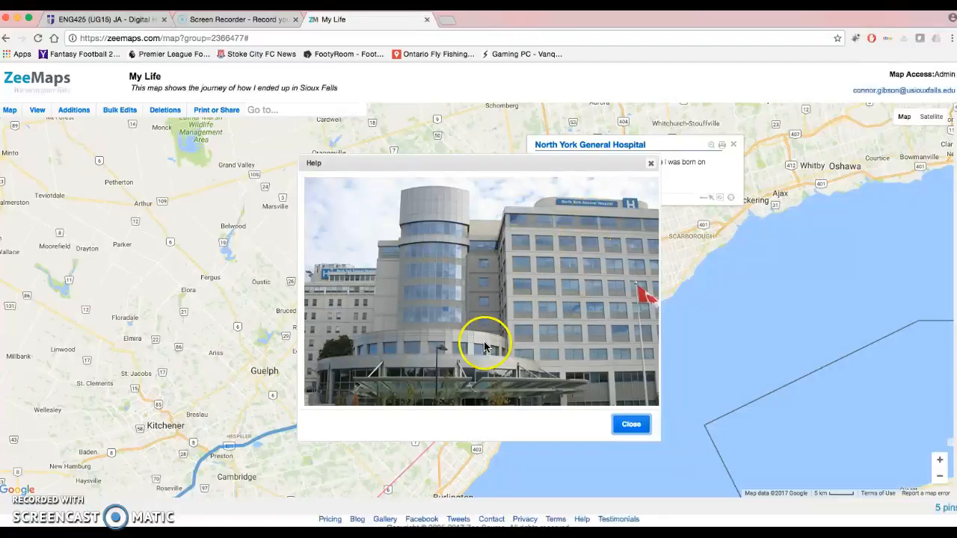
{"action": "left_click", "coordinate": [630, 424]}
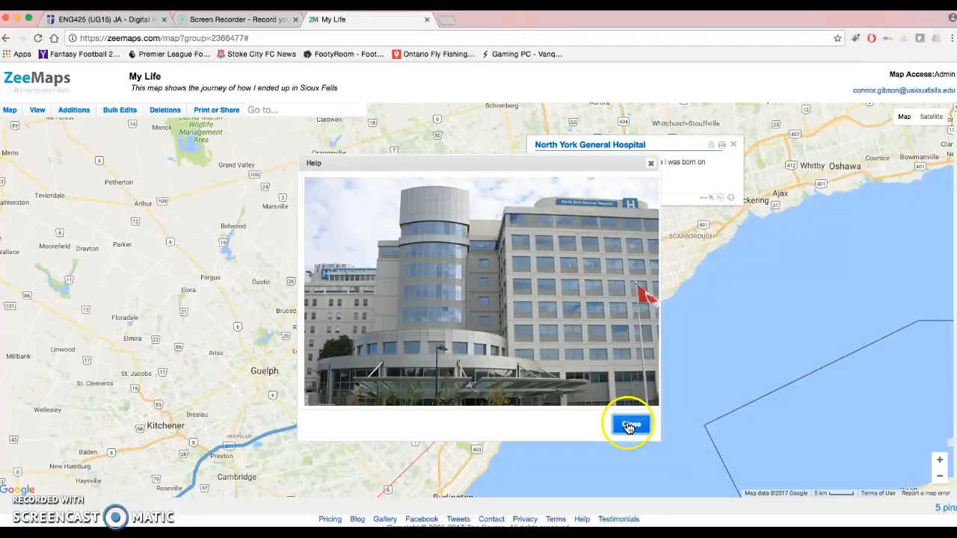
{"action": "left_click", "coordinate": [732, 144]}
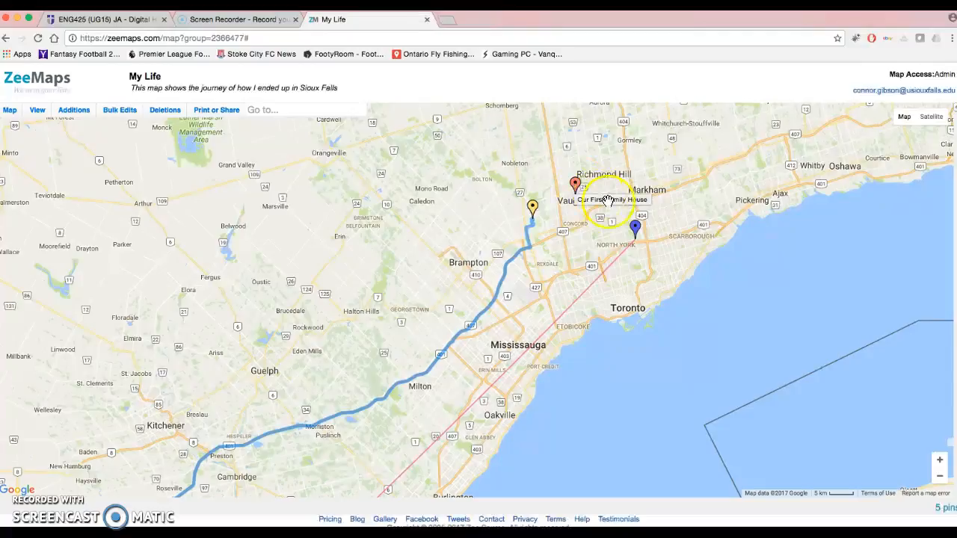
Show the hospital marker's information beside a new detailed marker form and compare it with the details and media fields
{"action": "left_click", "coordinate": [636, 230]}
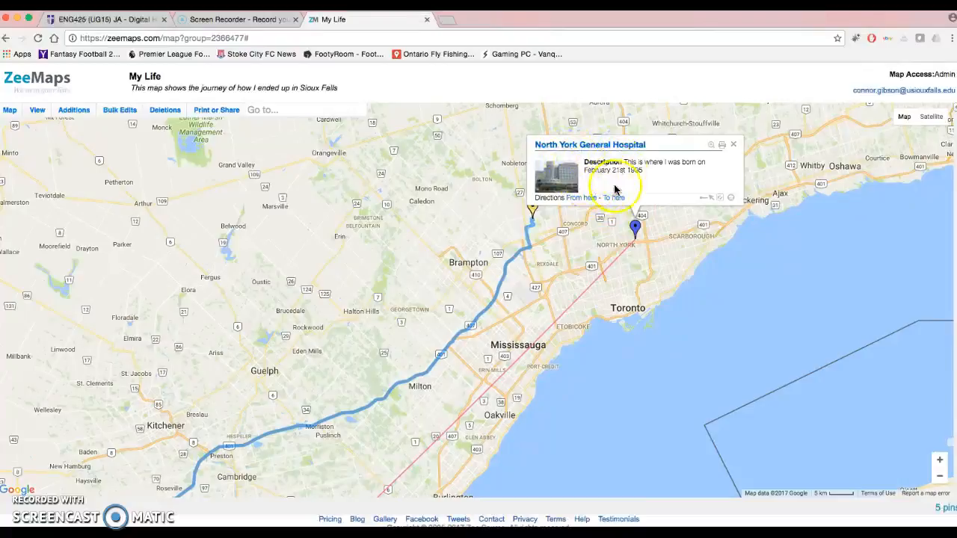
{"action": "left_click", "coordinate": [74, 110]}
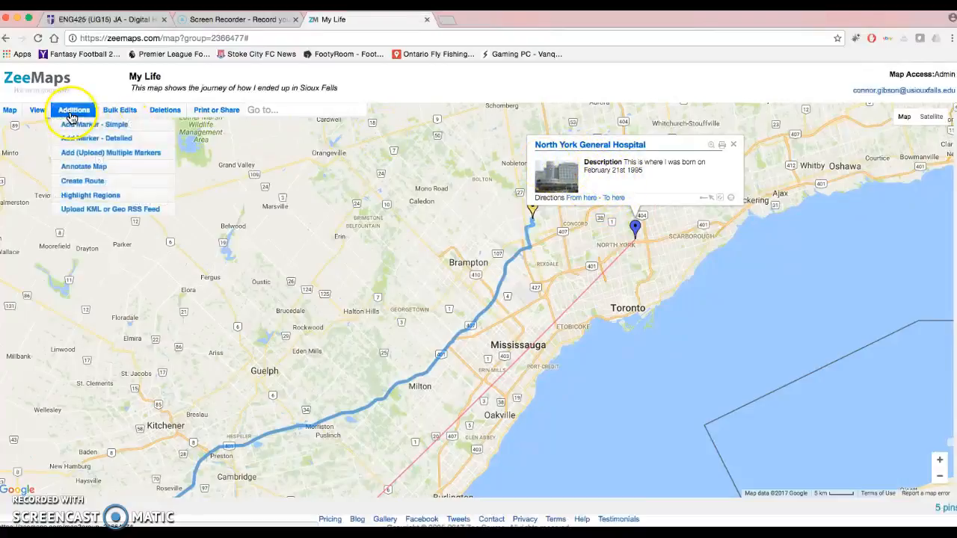
{"action": "left_click", "coordinate": [78, 139]}
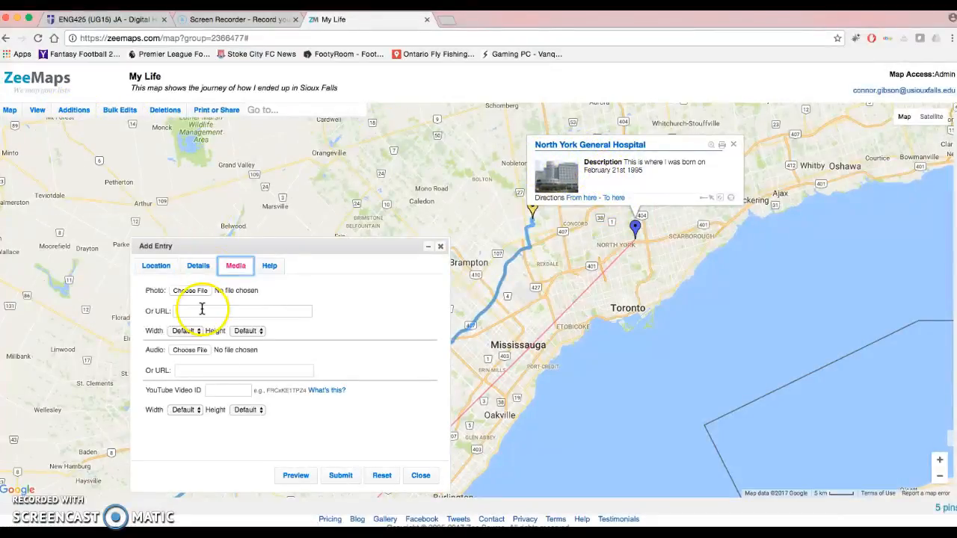
{"action": "left_click", "coordinate": [198, 267]}
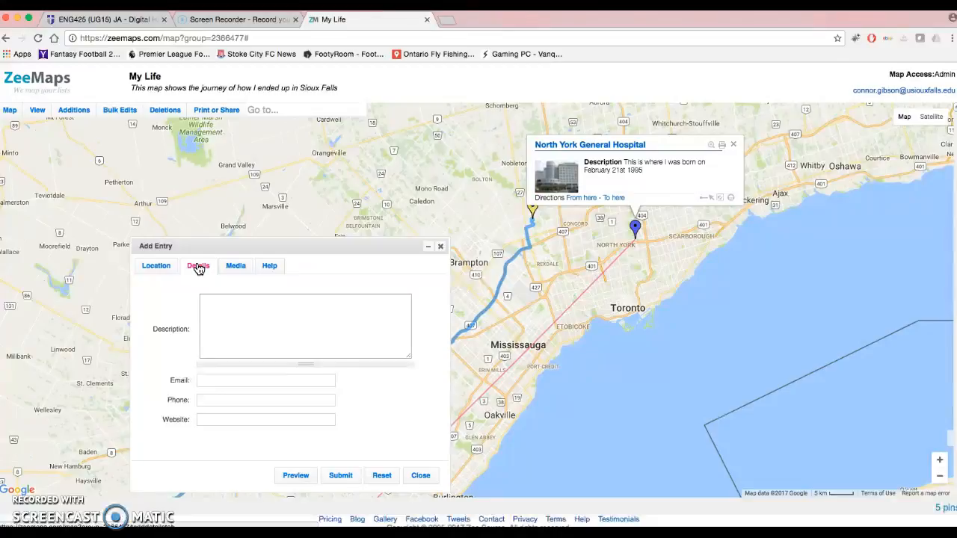
{"action": "left_click_drag", "start_coordinate": [160, 380], "coordinate": [197, 380]}
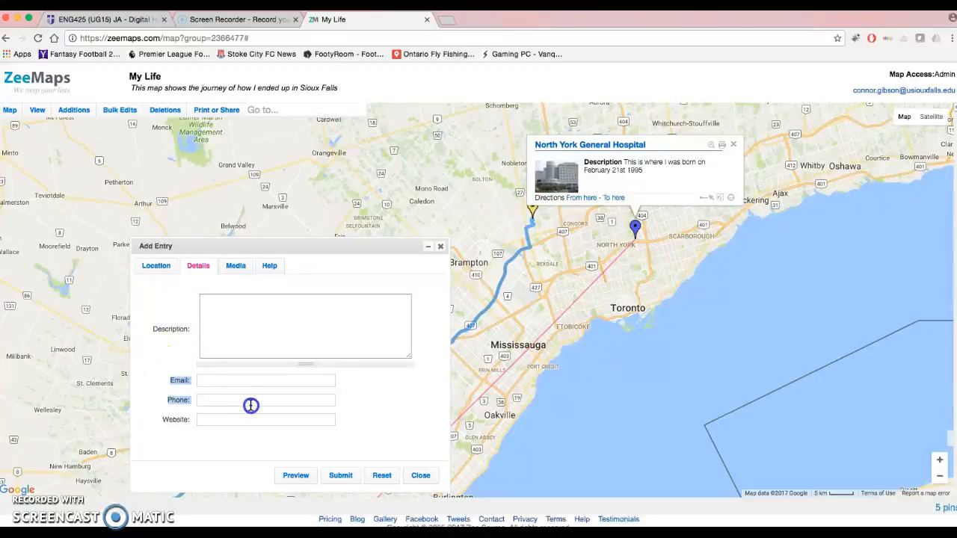
{"action": "left_click", "coordinate": [233, 266]}
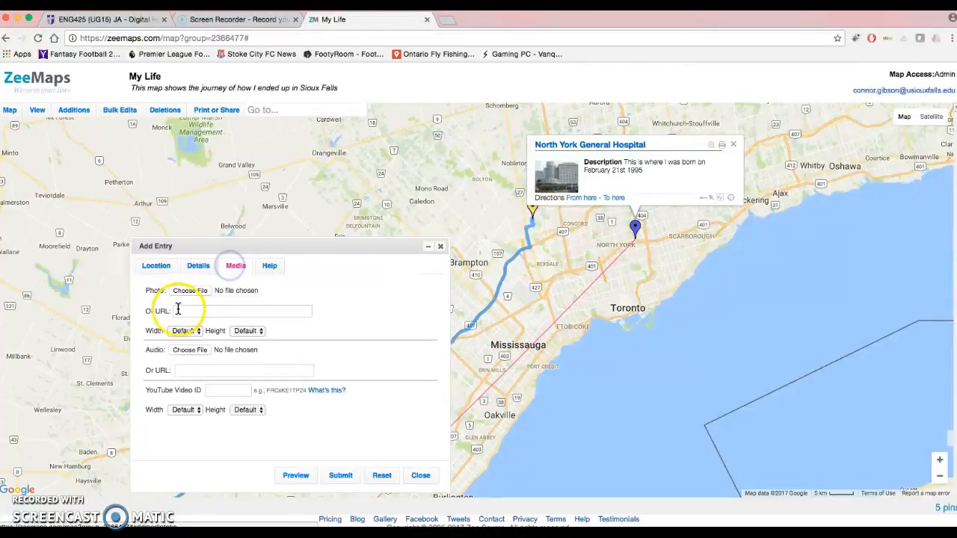
Review the new entry's media, details and location fields, and close the form without submitting it
{"action": "left_click_drag", "start_coordinate": [144, 350], "coordinate": [233, 422]}
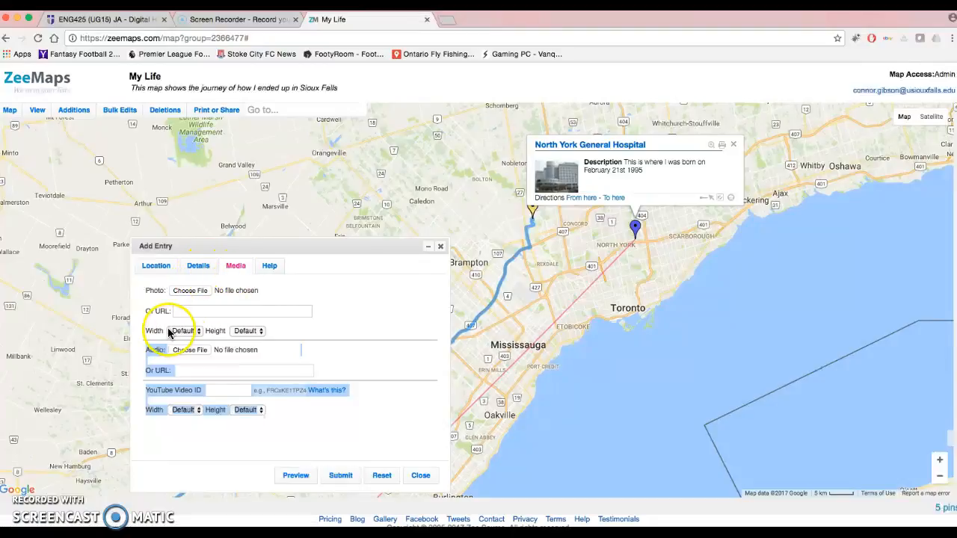
{"action": "left_click", "coordinate": [198, 268]}
{"action": "left_click", "coordinate": [156, 269]}
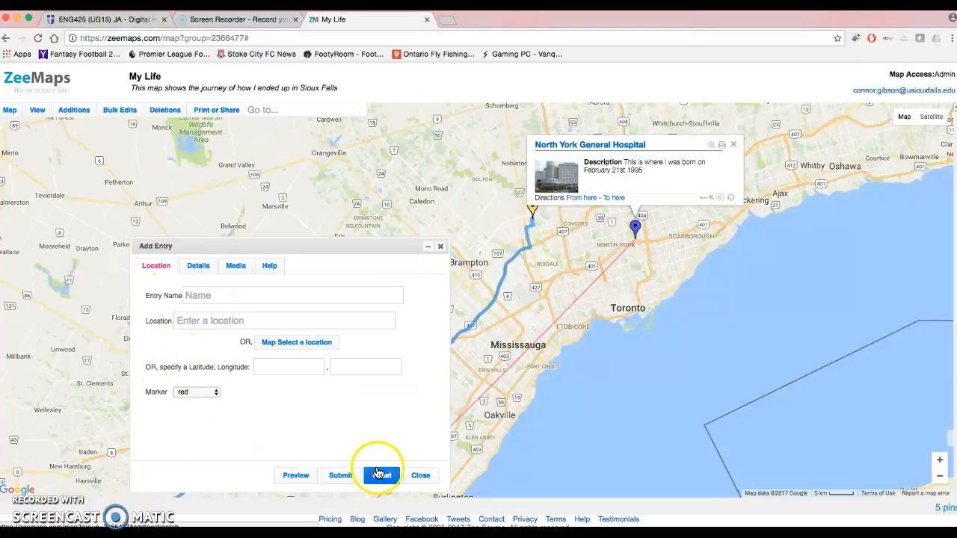
{"action": "left_click", "coordinate": [411, 475]}
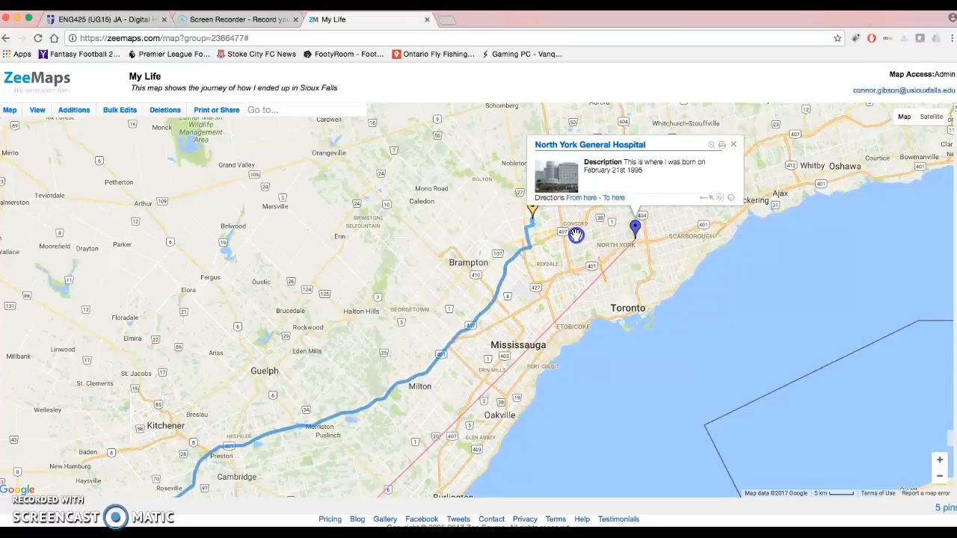
Close the hospital marker's information, view the Our First Family House marker's description, and close it
{"action": "left_click_drag", "start_coordinate": [576, 237], "coordinate": [541, 314]}
{"action": "left_click", "coordinate": [698, 221]}
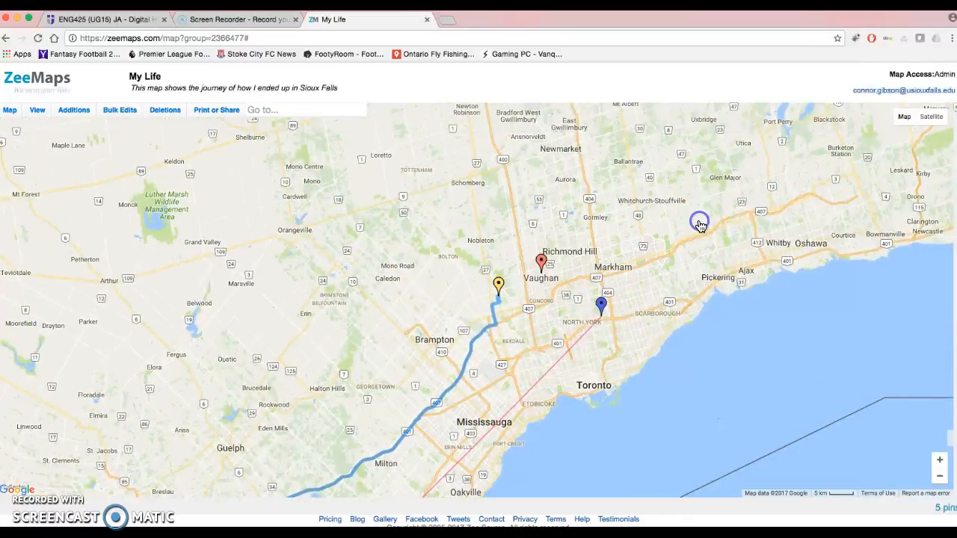
{"action": "left_click", "coordinate": [541, 263]}
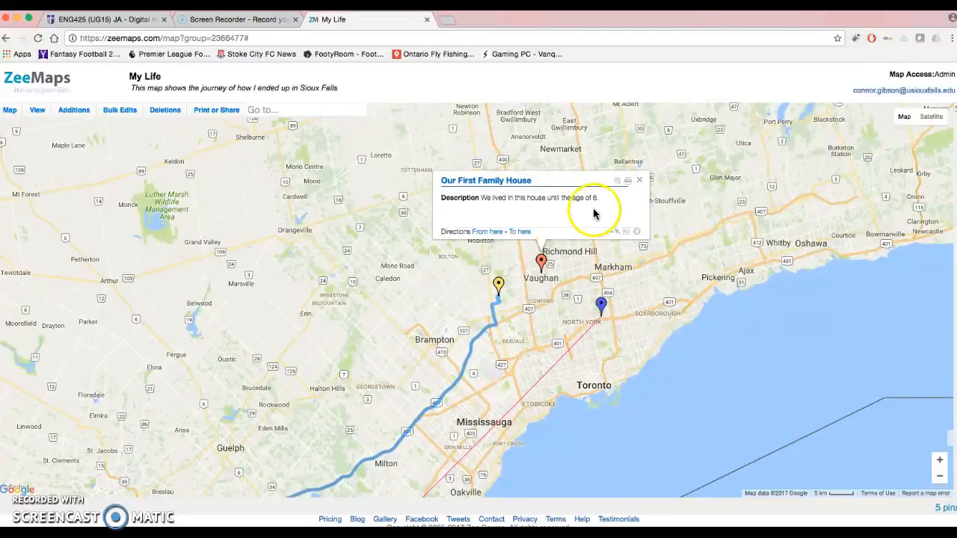
{"action": "left_click", "coordinate": [639, 180]}
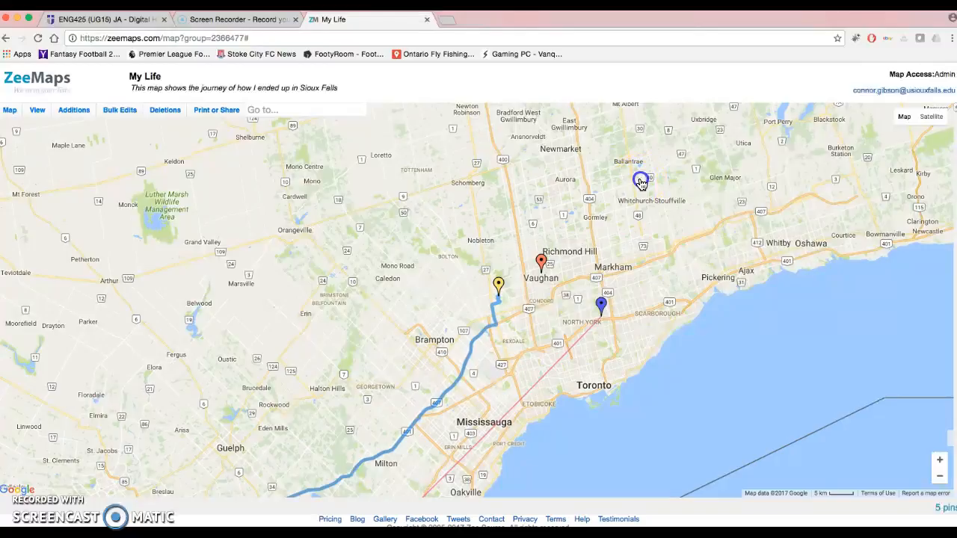
View the Second Family House marker's description and close it
{"action": "left_click", "coordinate": [499, 286]}
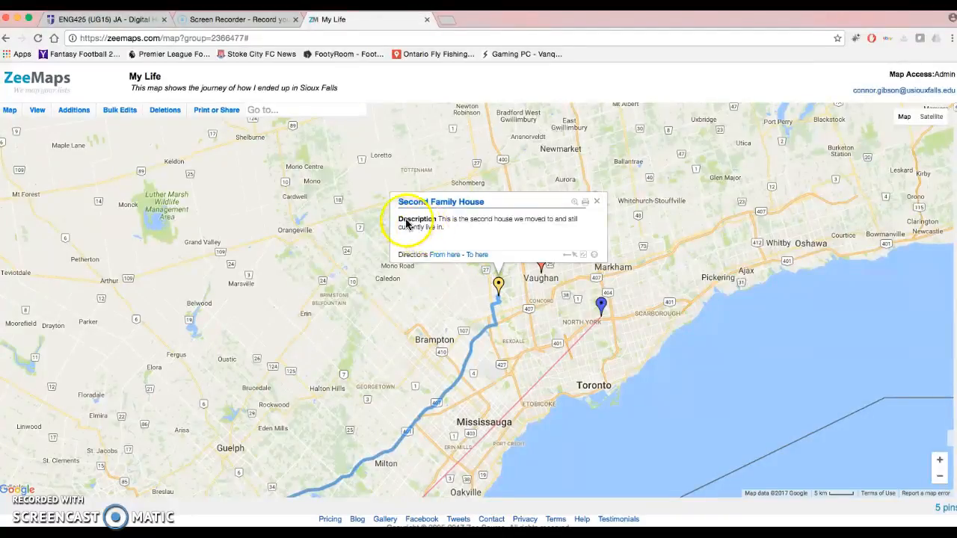
{"action": "mouse_move", "coordinate": [77, 120]}
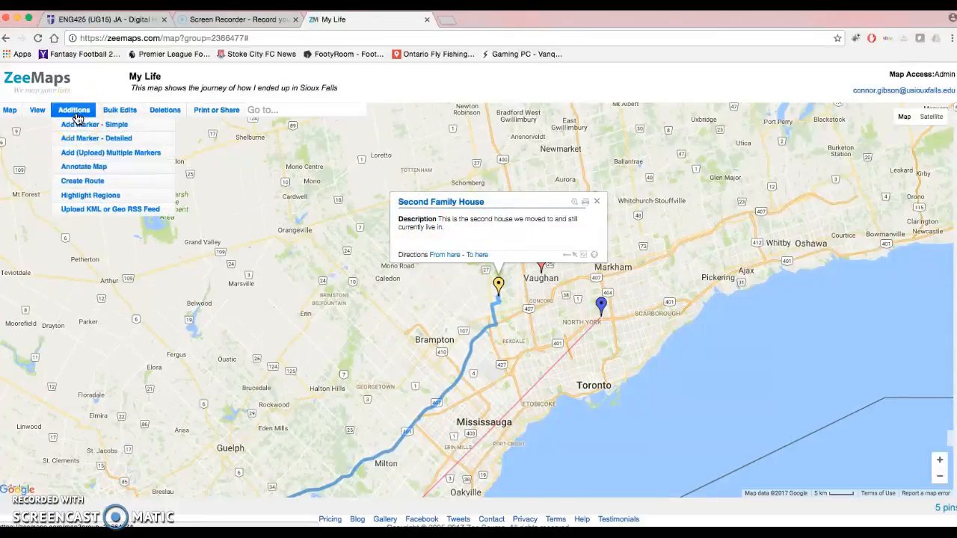
{"action": "left_click", "coordinate": [73, 127]}
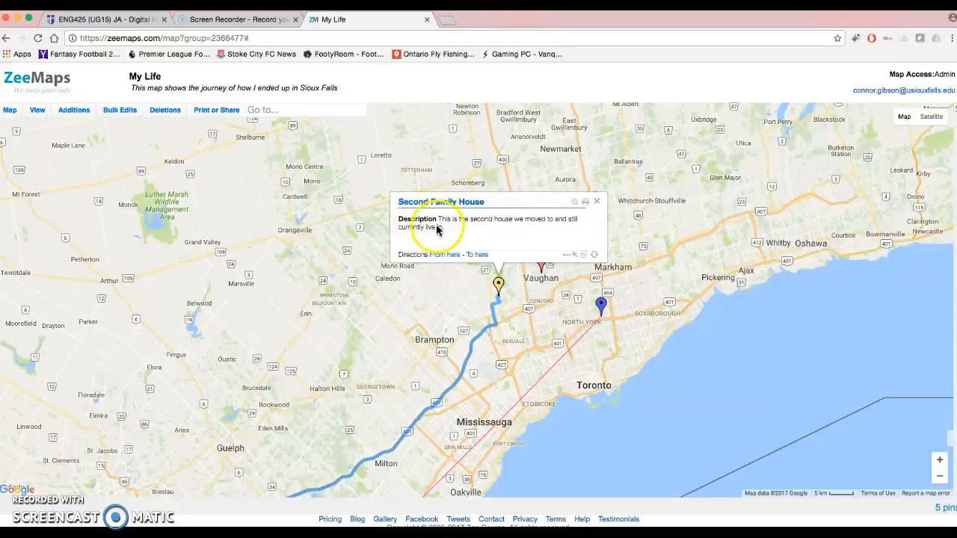
{"action": "left_click", "coordinate": [598, 202]}
Show the whole journey from Toronto to Sioux Falls, view the University of Sioux Falls marker's description, and close it
{"action": "left_click", "coordinate": [939, 477]}
{"action": "left_click", "coordinate": [939, 479]}
{"action": "left_click", "coordinate": [940, 479]}
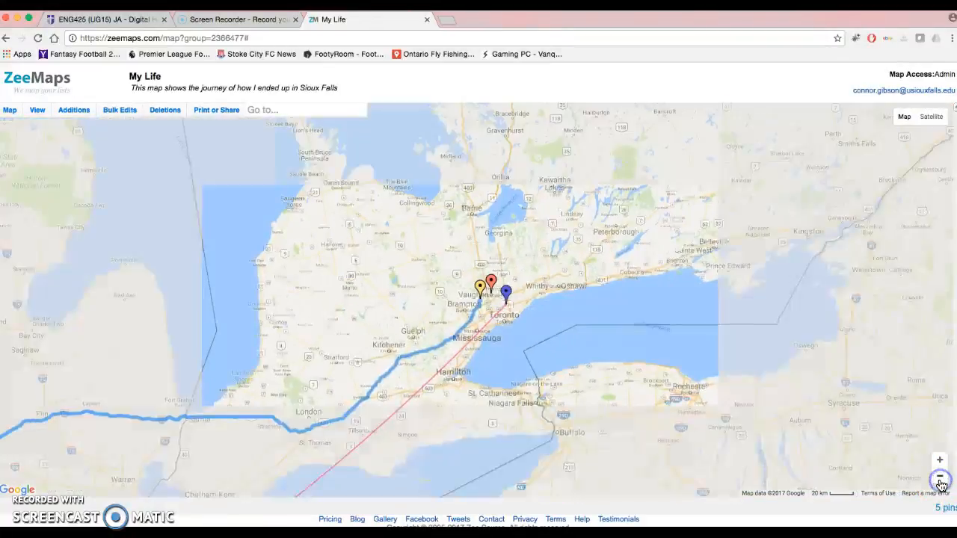
{"action": "left_click", "coordinate": [940, 479]}
{"action": "left_click", "coordinate": [940, 479]}
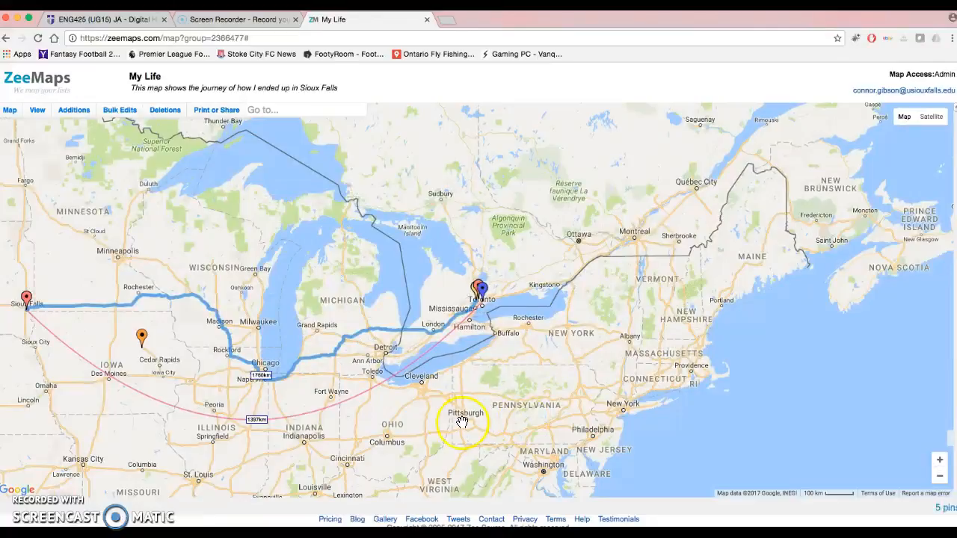
{"action": "left_click_drag", "start_coordinate": [72, 292], "coordinate": [239, 318]}
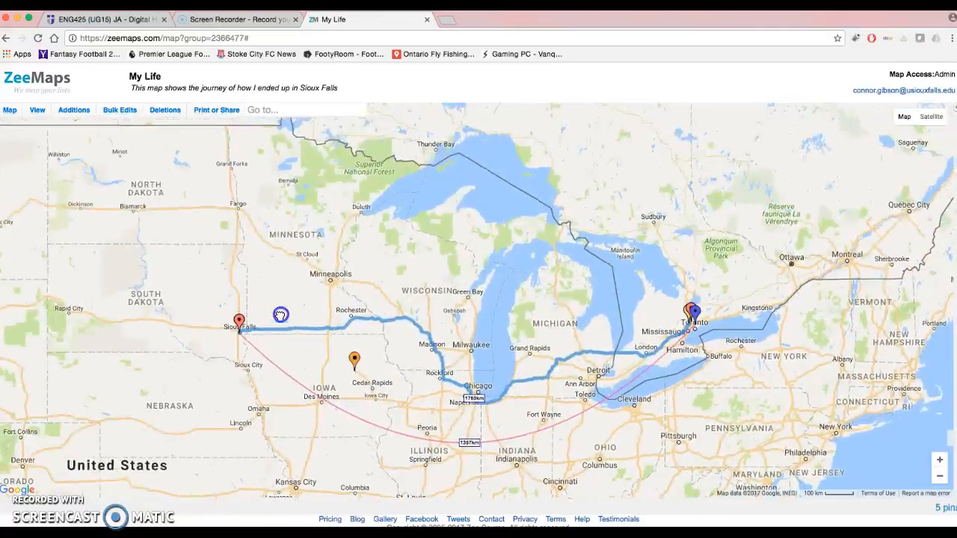
{"action": "left_click", "coordinate": [238, 320]}
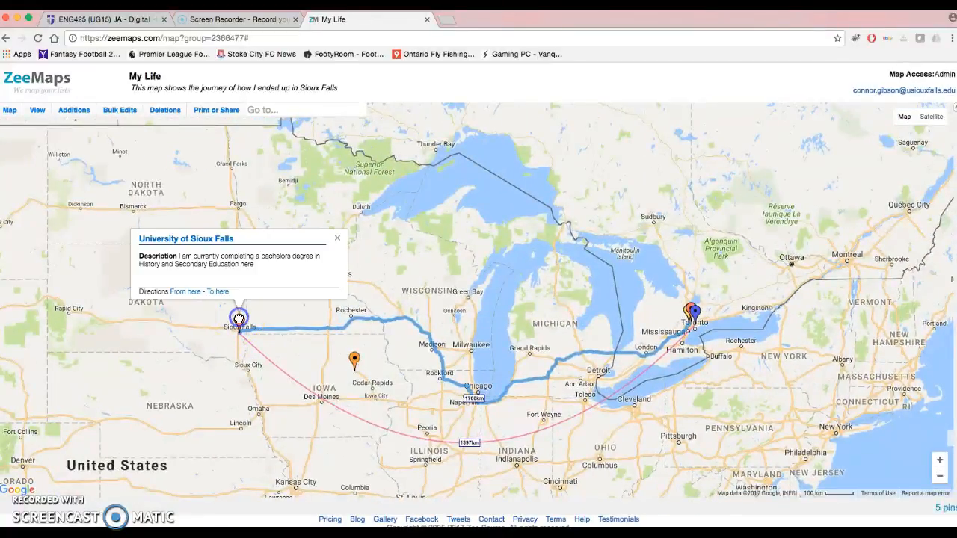
{"action": "left_click", "coordinate": [80, 111]}
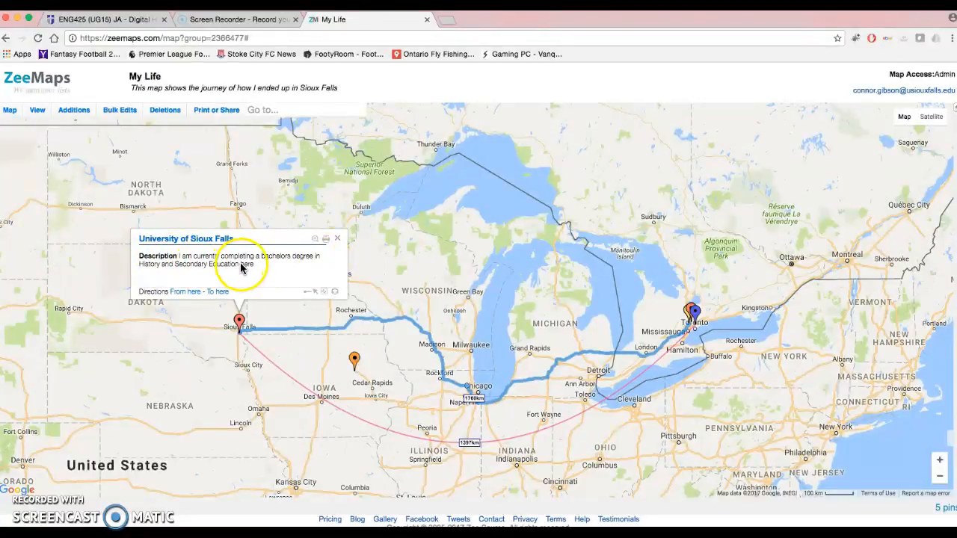
{"action": "left_click", "coordinate": [339, 240]}
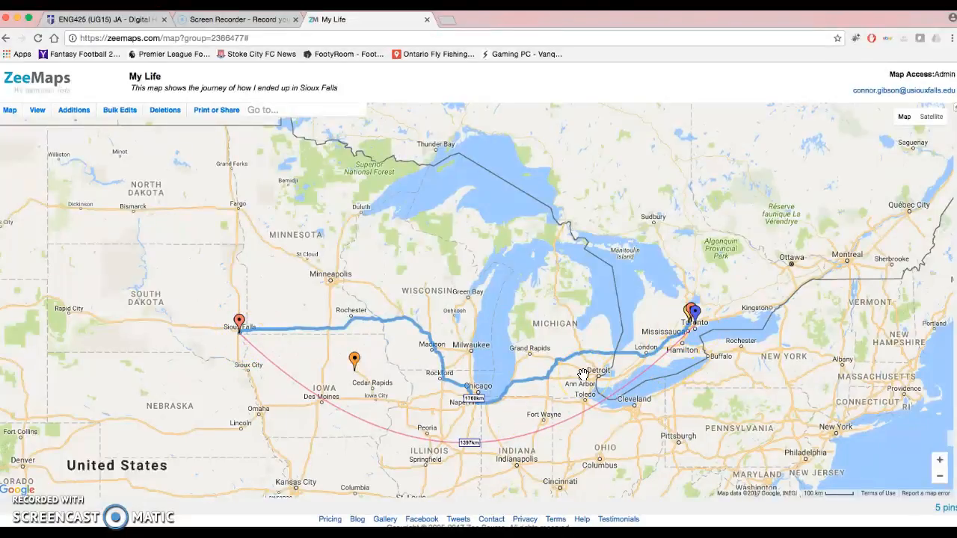
Start a connection from the North York General Hospital marker, review the available line types, and choose Route
{"action": "left_click", "coordinate": [694, 311]}
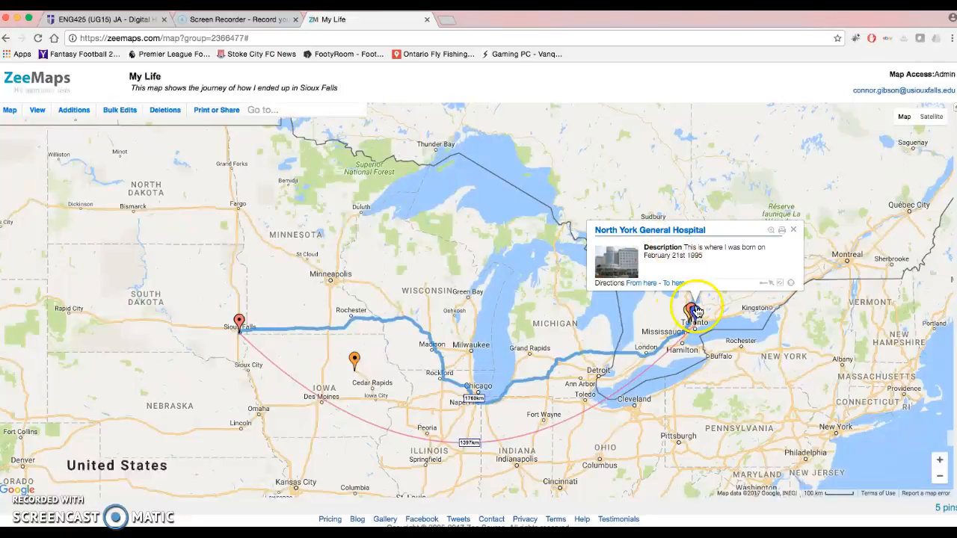
{"action": "left_click", "coordinate": [782, 286]}
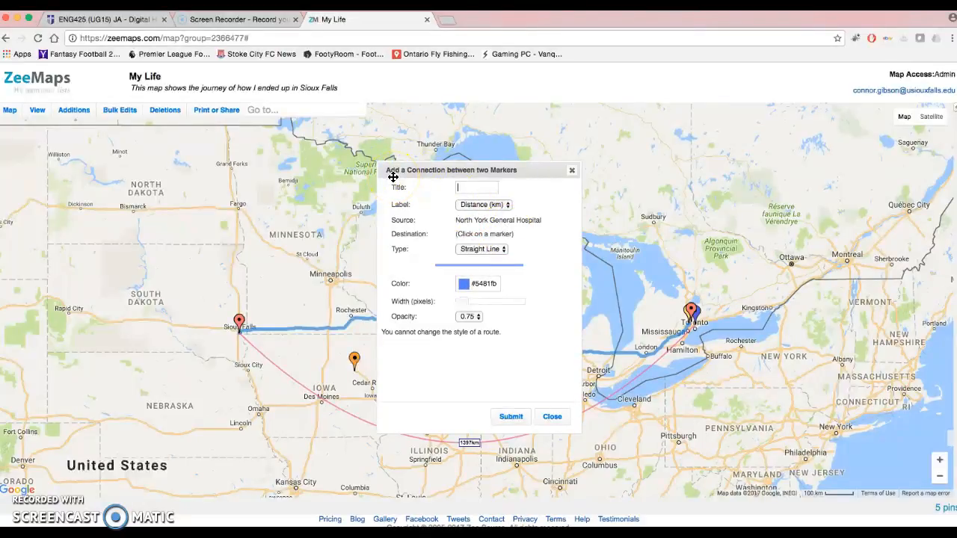
{"action": "left_click", "coordinate": [484, 249]}
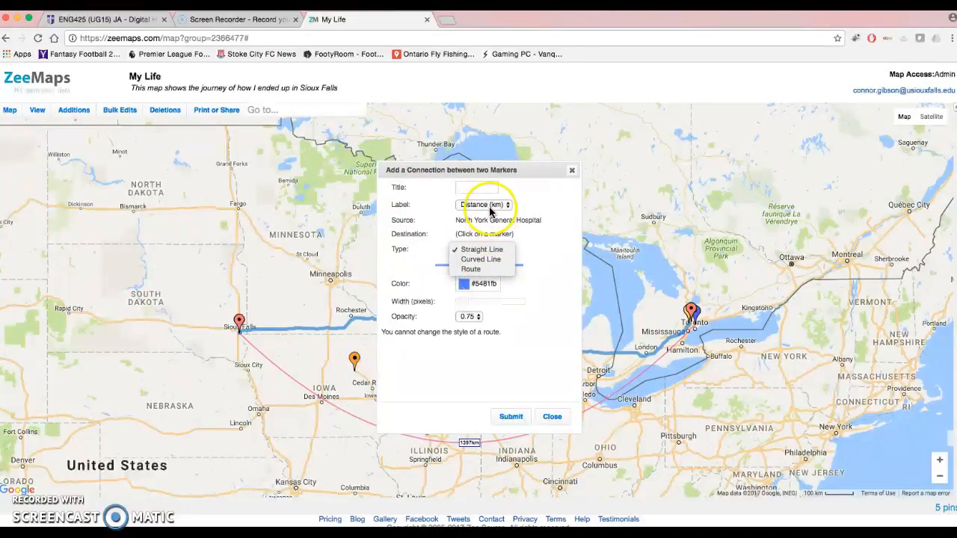
{"action": "left_click", "coordinate": [423, 209]}
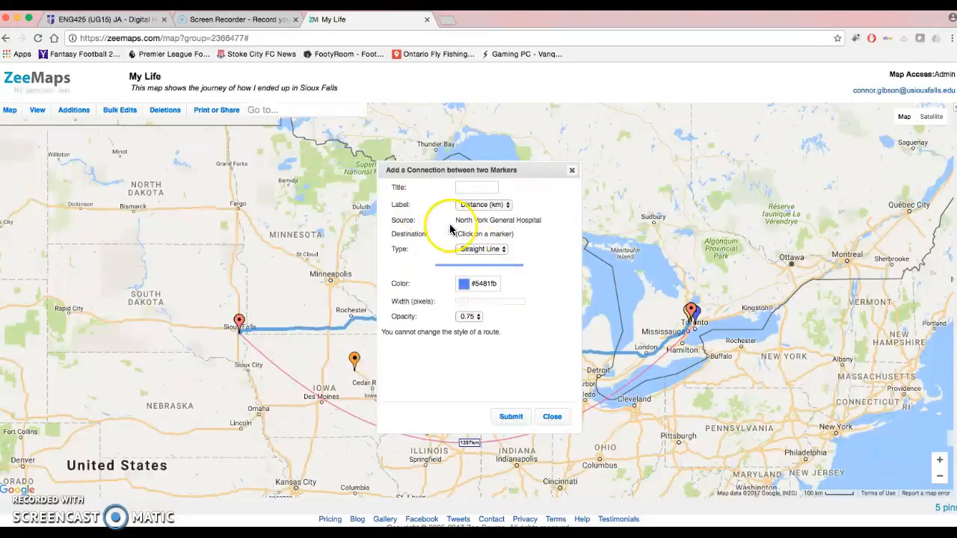
{"action": "left_click", "coordinate": [482, 249]}
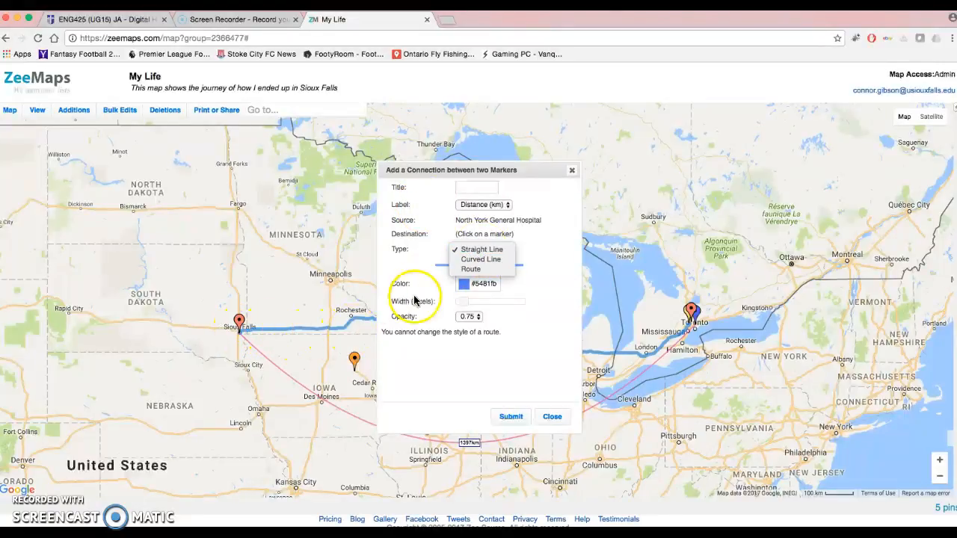
{"action": "left_click", "coordinate": [471, 270]}
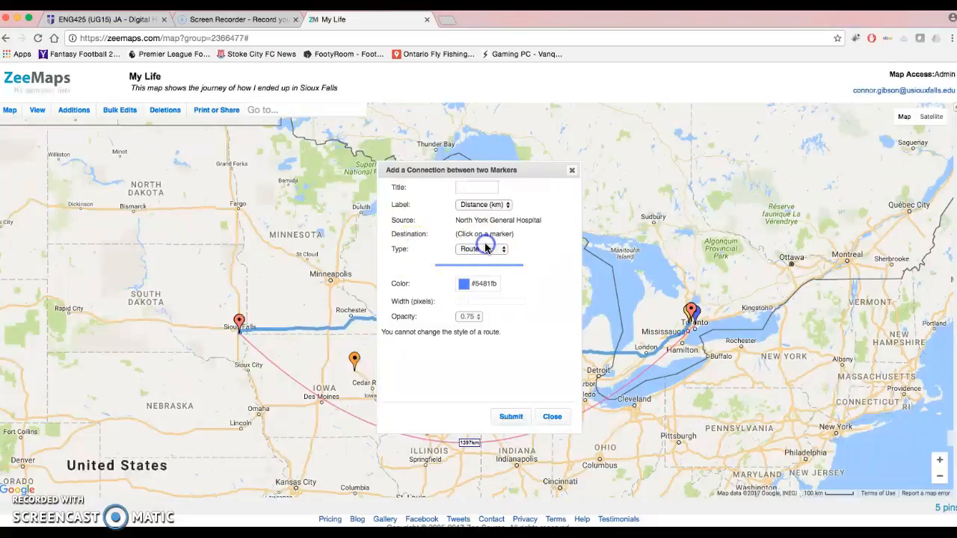
Check the Route connection's type and colour settings, and close the connection form without picking a destination
{"action": "left_click", "coordinate": [482, 250]}
{"action": "left_click", "coordinate": [423, 269]}
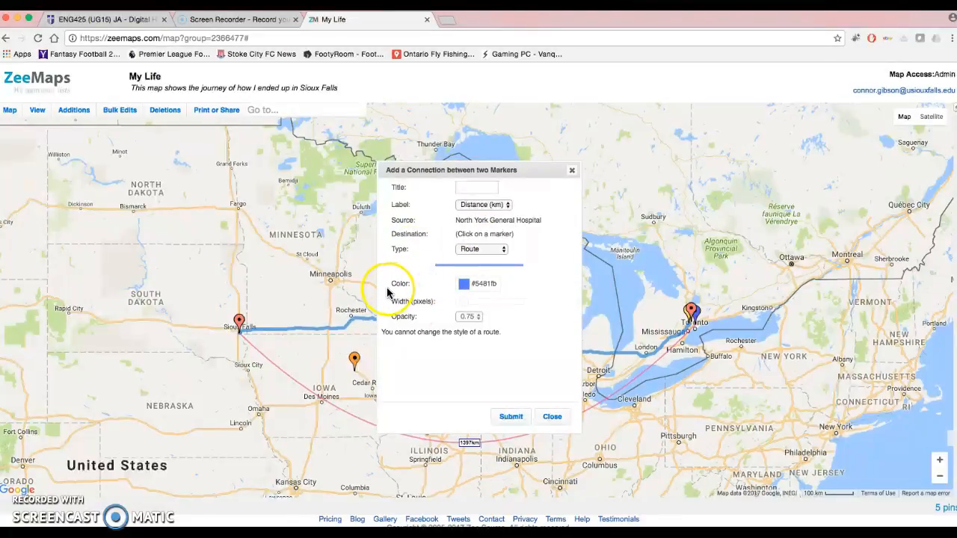
{"action": "left_click", "coordinate": [464, 283]}
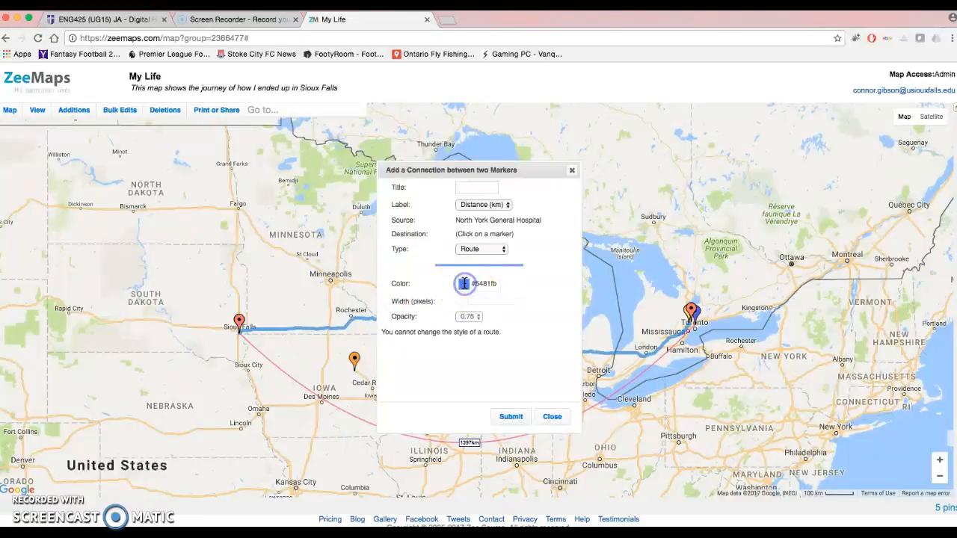
{"action": "left_click", "coordinate": [465, 283]}
{"action": "left_click", "coordinate": [510, 416]}
{"action": "left_click", "coordinate": [542, 418]}
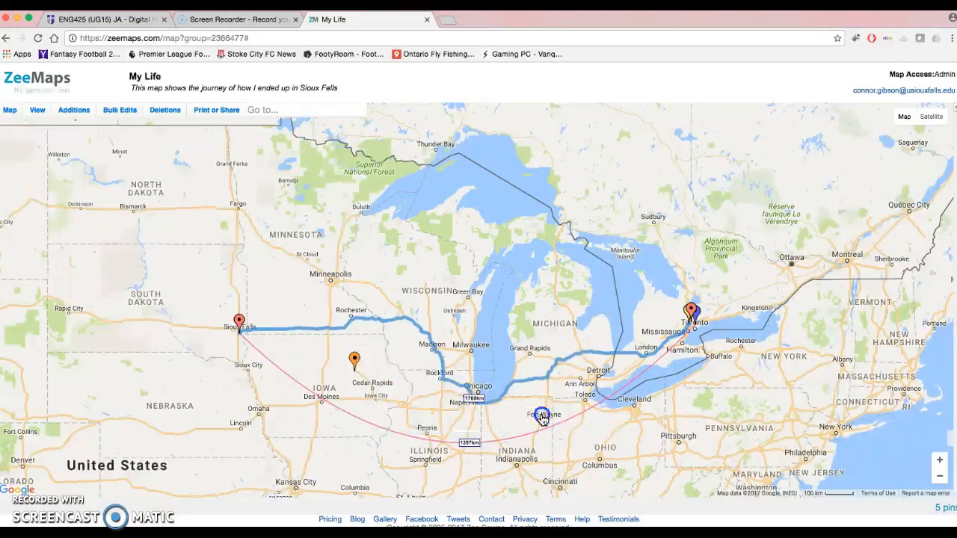
Start a connection from the Example A marker to Our First Family House, leaving the destination marker's entry unedited
{"action": "left_click", "coordinate": [239, 322]}
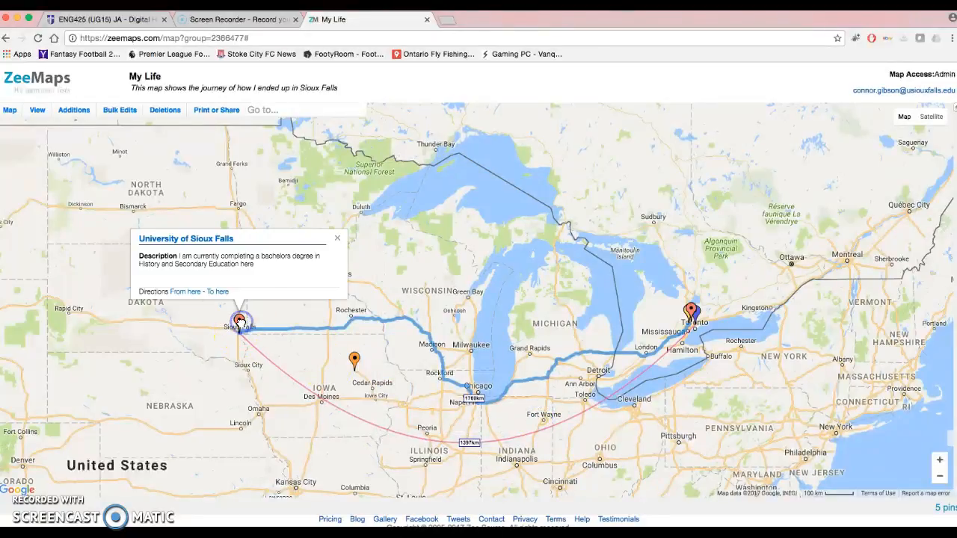
{"action": "left_click", "coordinate": [354, 360]}
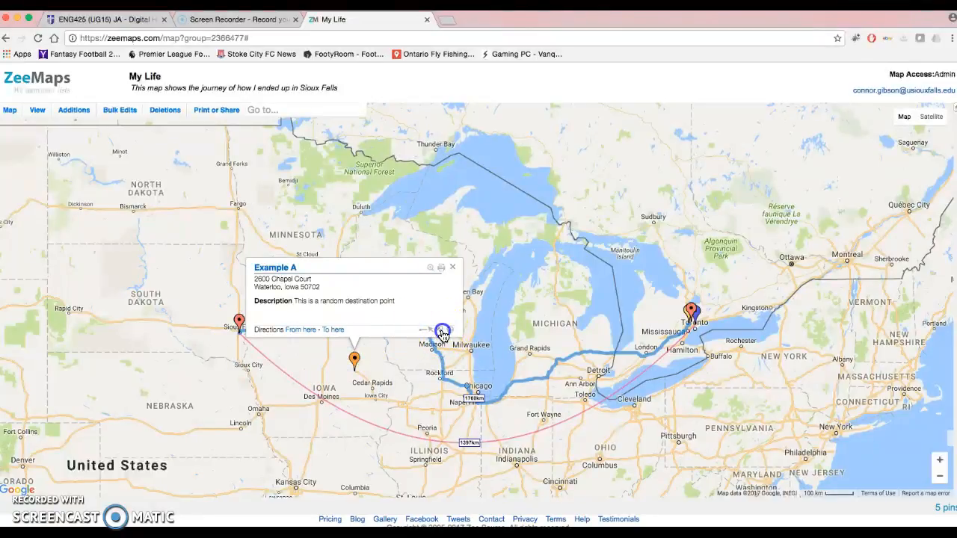
{"action": "left_click", "coordinate": [442, 331]}
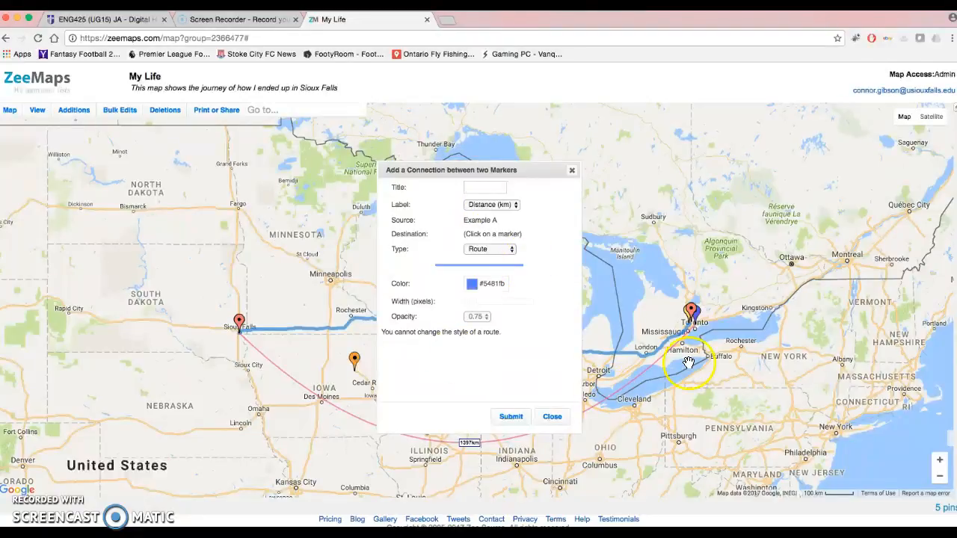
{"action": "left_click", "coordinate": [689, 312]}
{"action": "left_click", "coordinate": [689, 312]}
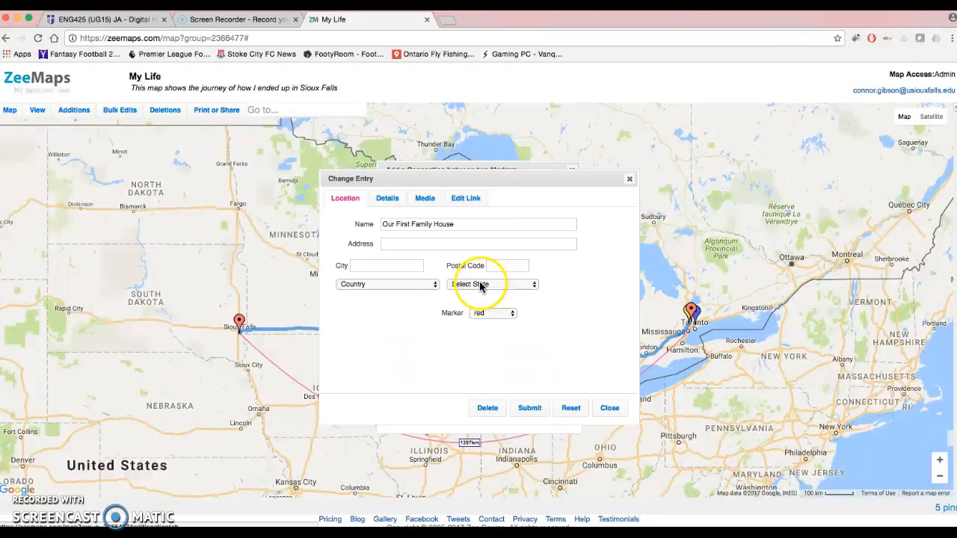
{"action": "left_click", "coordinate": [630, 180]}
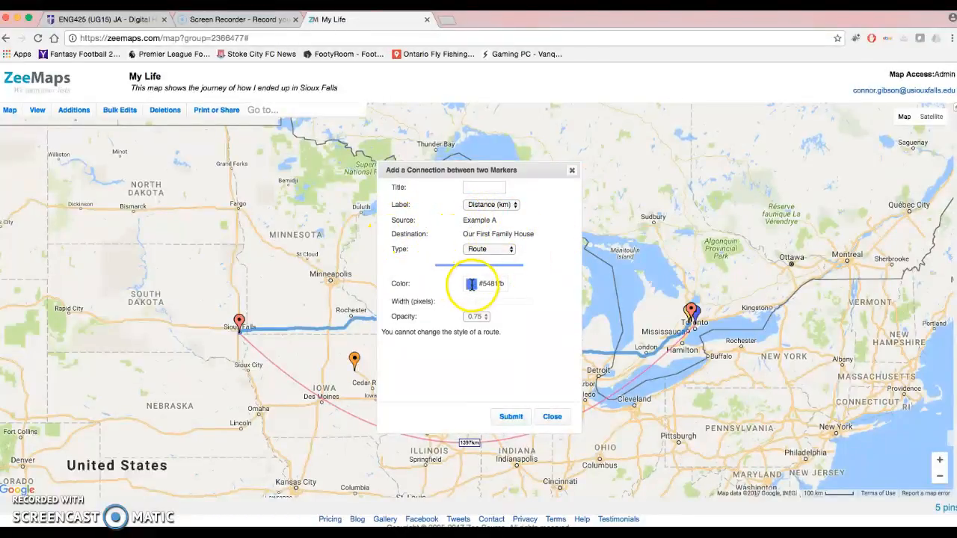
Make the connection a straight line in green #52fab1, add it to the map, and close the connection form
{"action": "left_click", "coordinate": [484, 250]}
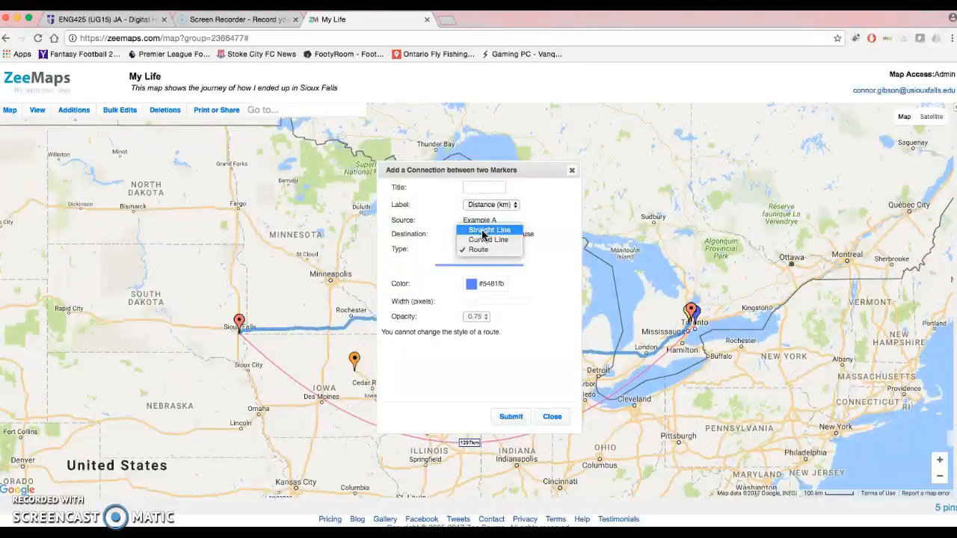
{"action": "left_click", "coordinate": [482, 231]}
{"action": "left_click", "coordinate": [474, 283]}
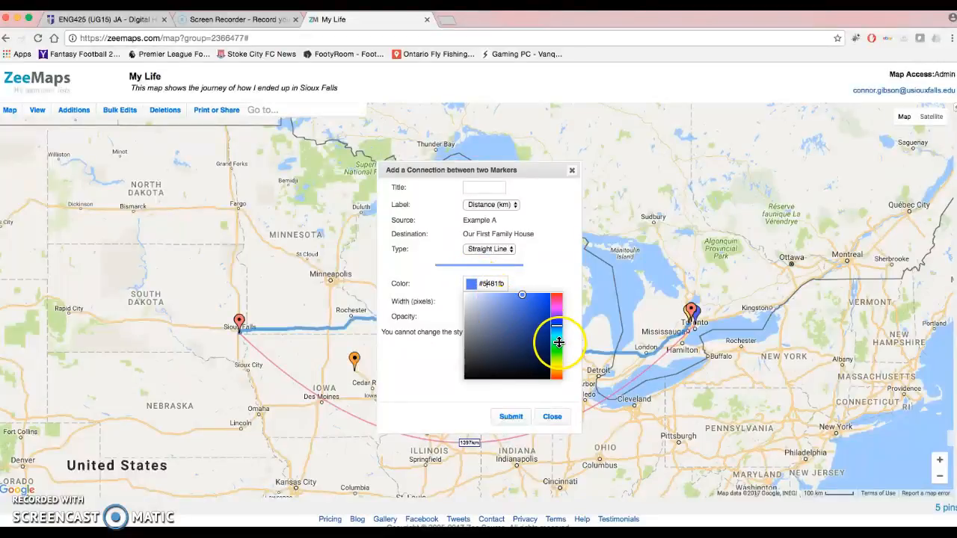
{"action": "left_click", "coordinate": [558, 342]}
{"action": "left_click", "coordinate": [512, 417]}
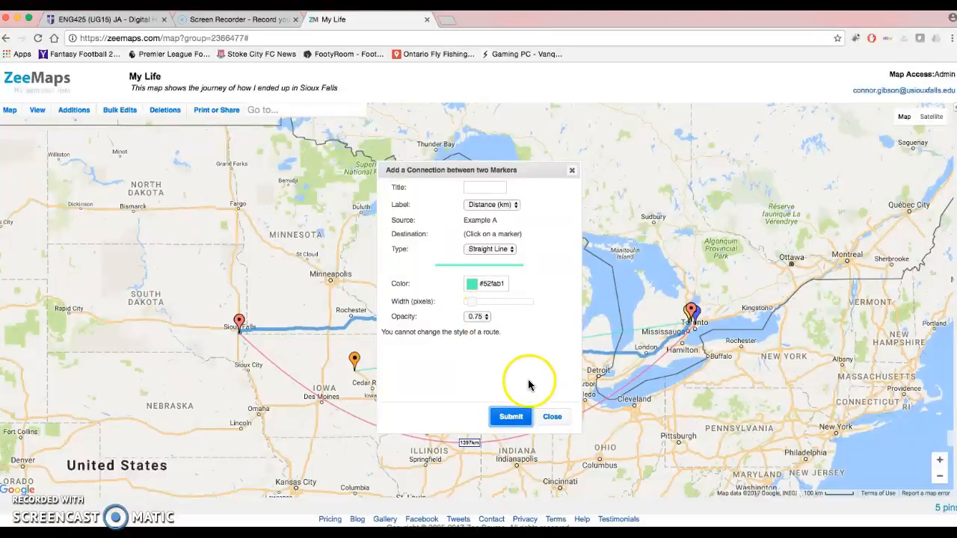
{"action": "left_click", "coordinate": [551, 416]}
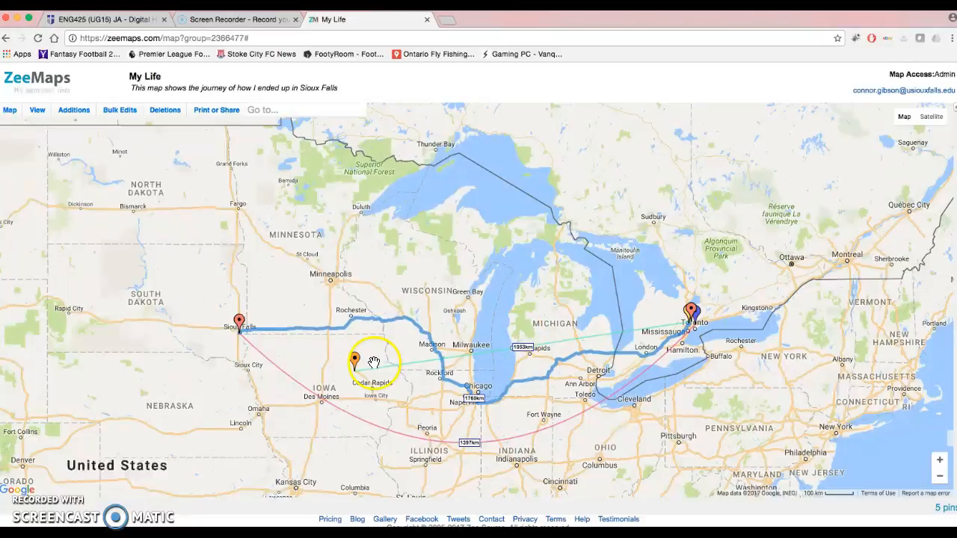
View the Example A marker's address and description, and close its information
{"action": "left_click", "coordinate": [354, 362]}
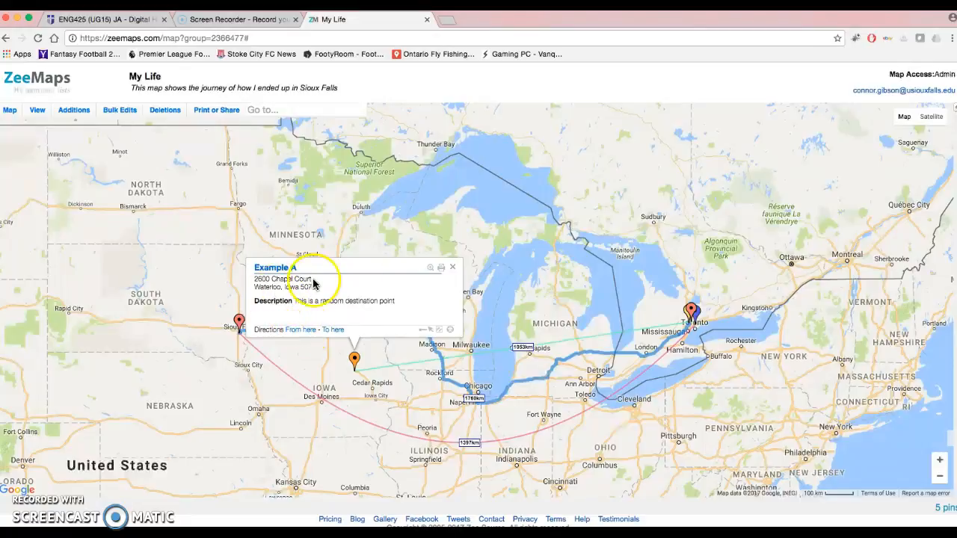
{"action": "left_click", "coordinate": [453, 268]}
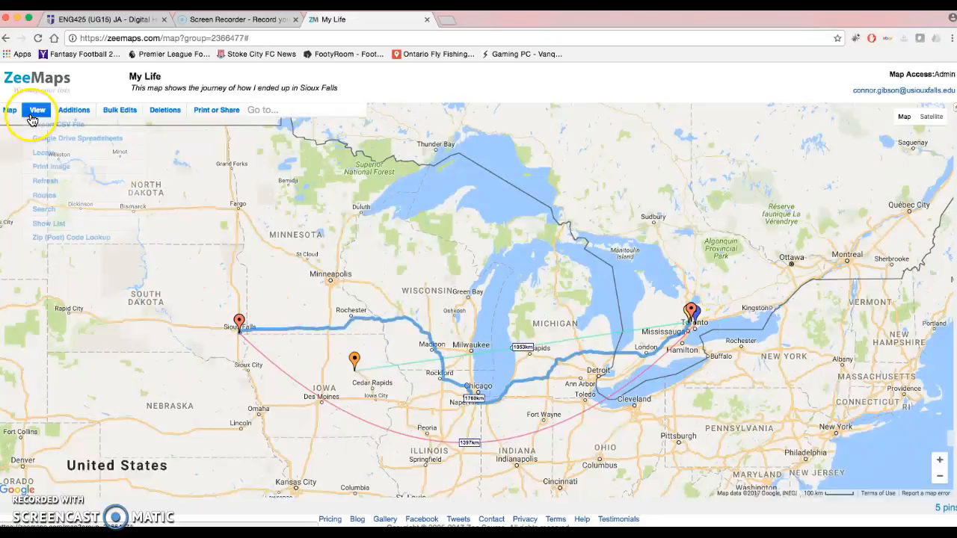
View the marker icon customization options for each marker color, and close them without making changes
{"action": "mouse_move", "coordinate": [17, 117]}
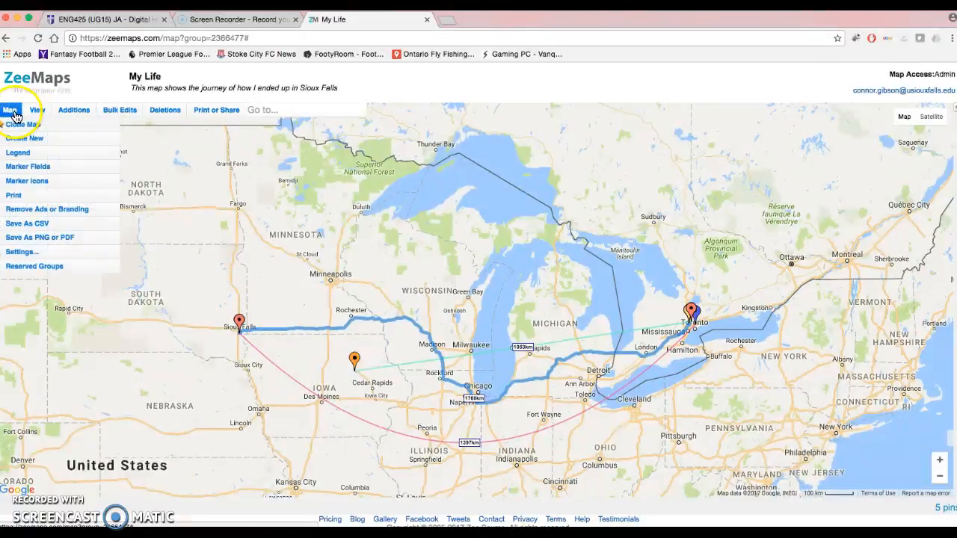
{"action": "left_click", "coordinate": [26, 186]}
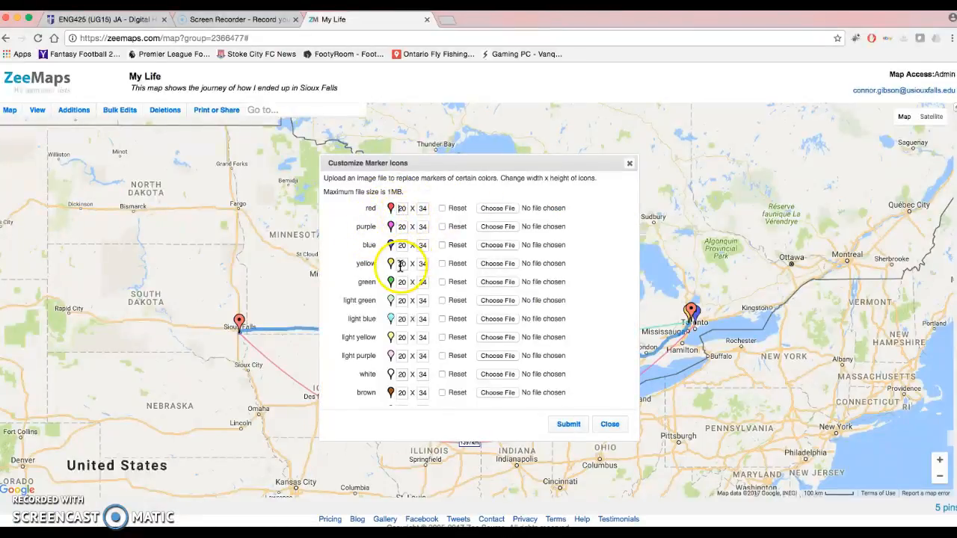
{"action": "left_click", "coordinate": [630, 164]}
Examine the available options for deleting, bulk-editing, adding, sharing and viewing map content without applying any of them
{"action": "left_click", "coordinate": [160, 111]}
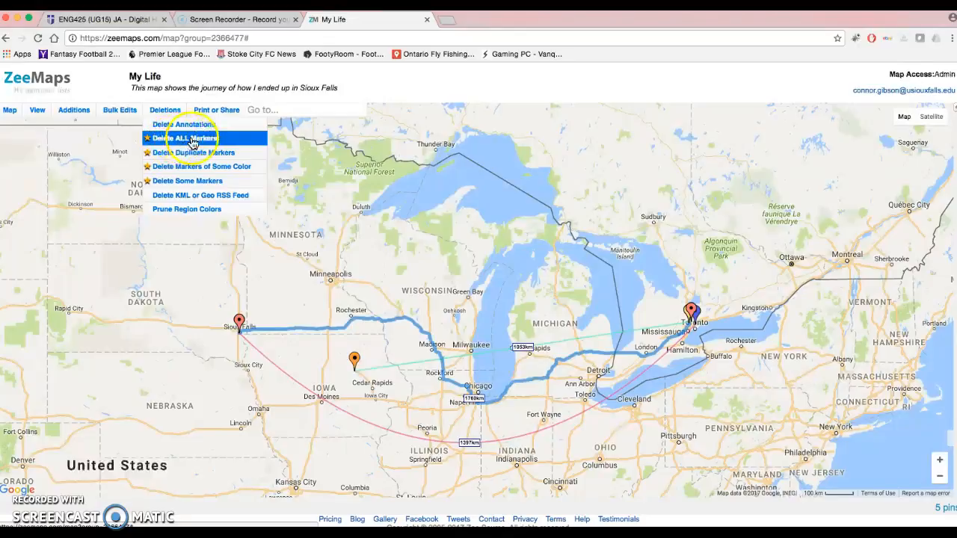
{"action": "left_click", "coordinate": [179, 161]}
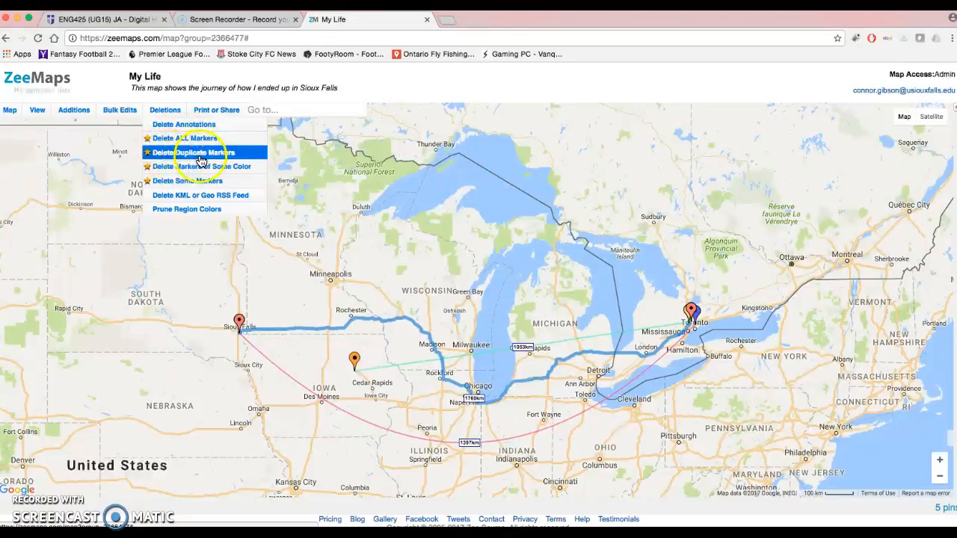
{"action": "left_click", "coordinate": [168, 189]}
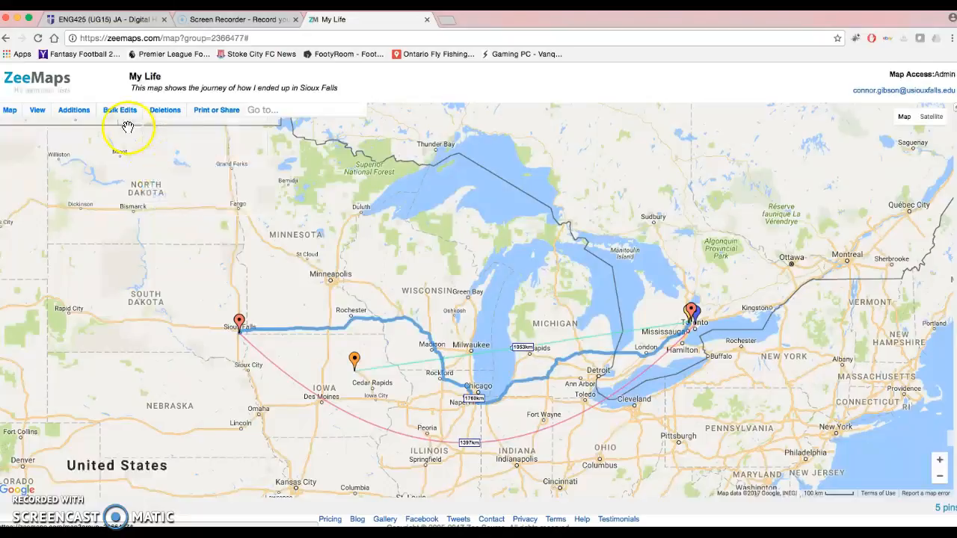
{"action": "mouse_move", "coordinate": [112, 114]}
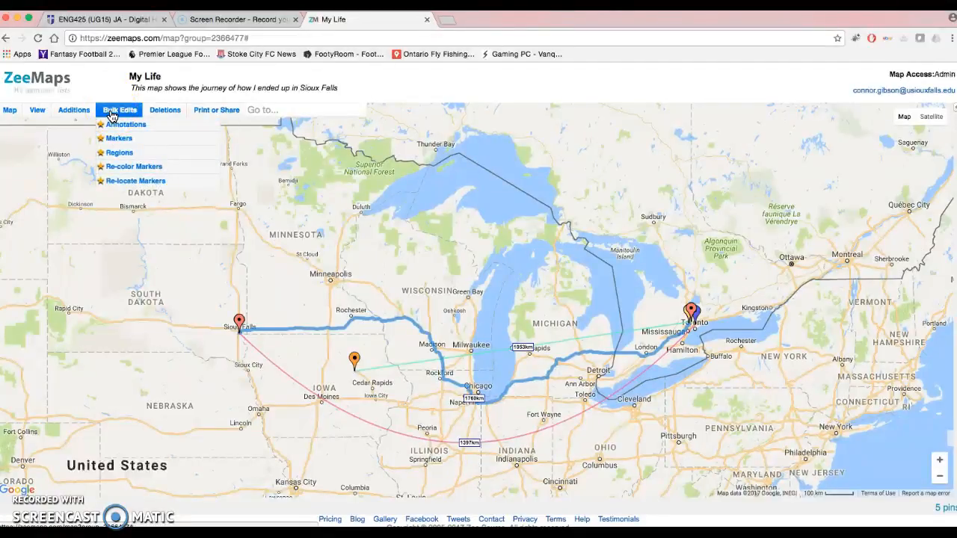
{"action": "left_click", "coordinate": [96, 90]}
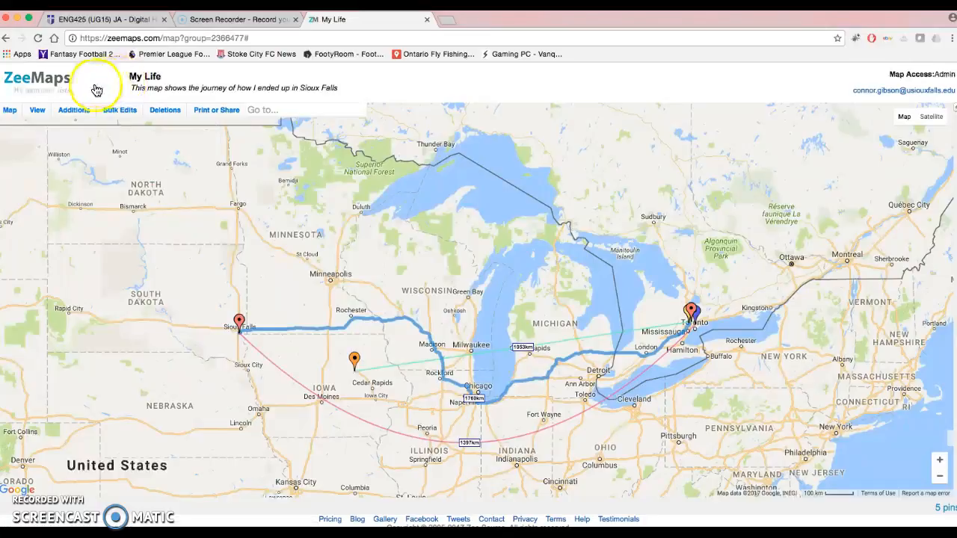
{"action": "left_click", "coordinate": [72, 112]}
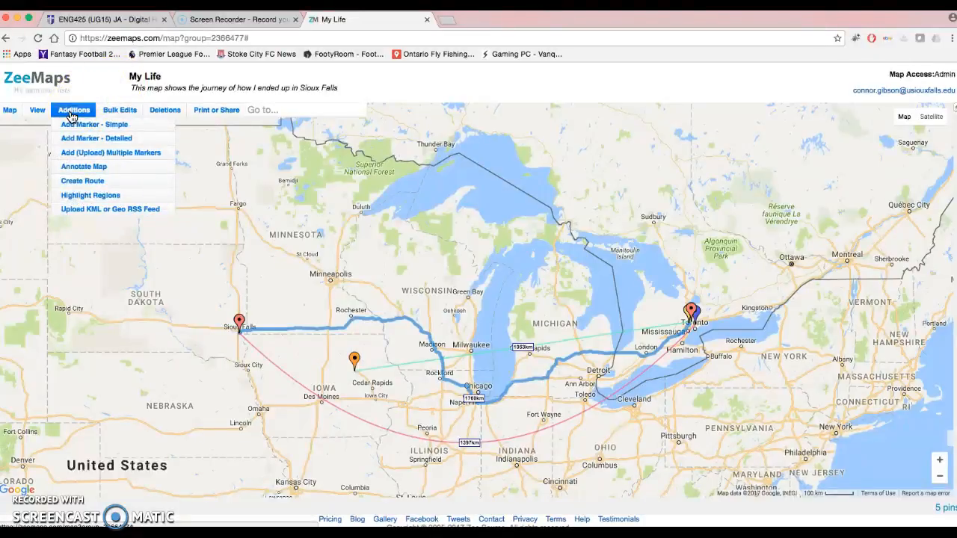
{"action": "left_click", "coordinate": [245, 111]}
{"action": "left_click", "coordinate": [220, 110]}
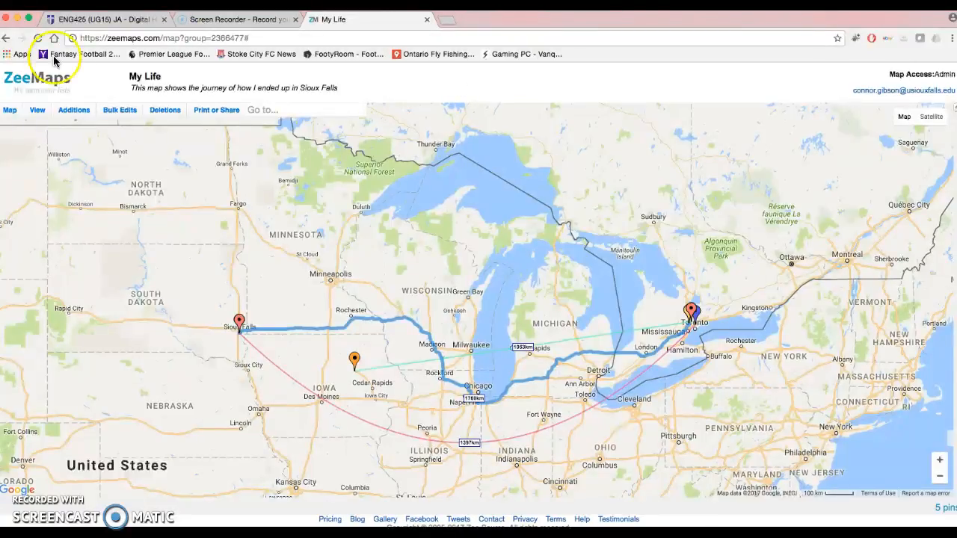
{"action": "left_click", "coordinate": [212, 111]}
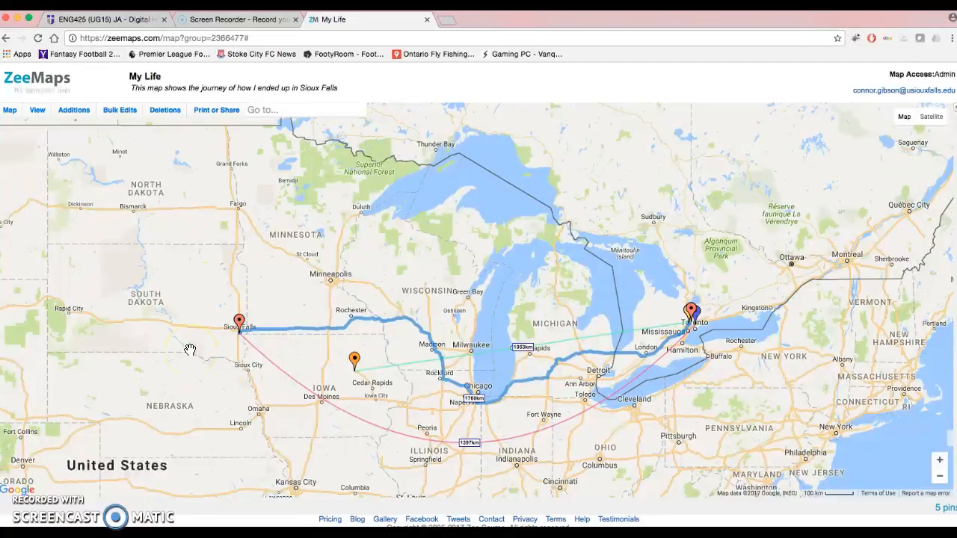
{"action": "left_click", "coordinate": [37, 114]}
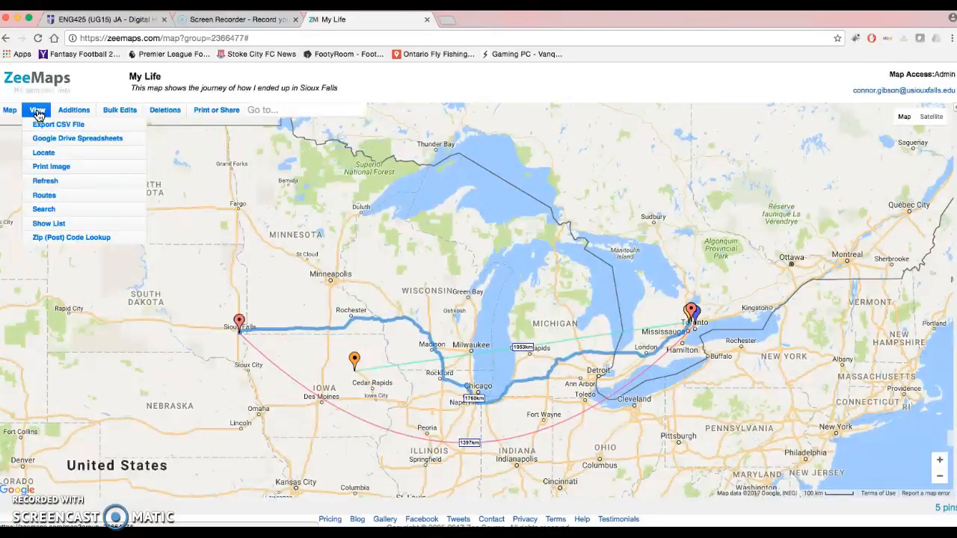
{"action": "left_click", "coordinate": [91, 284]}
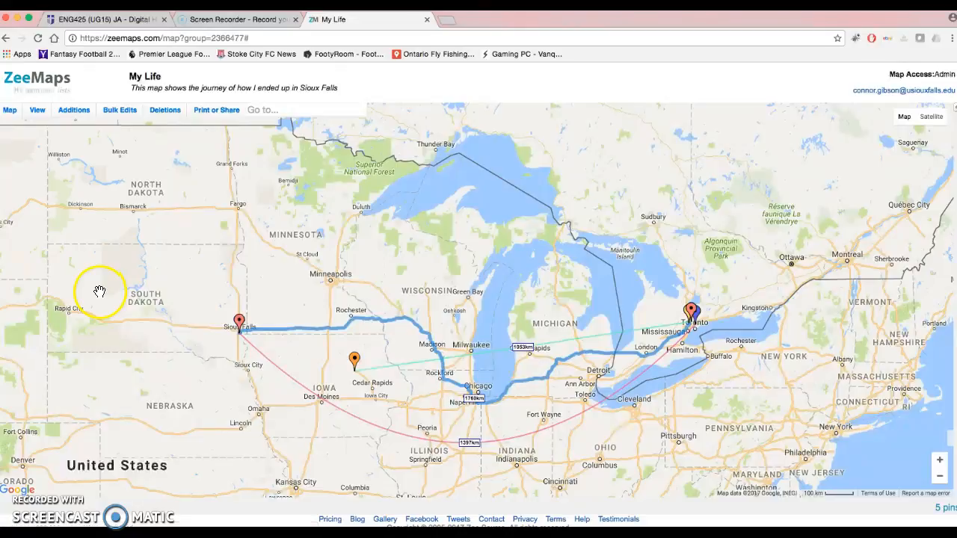